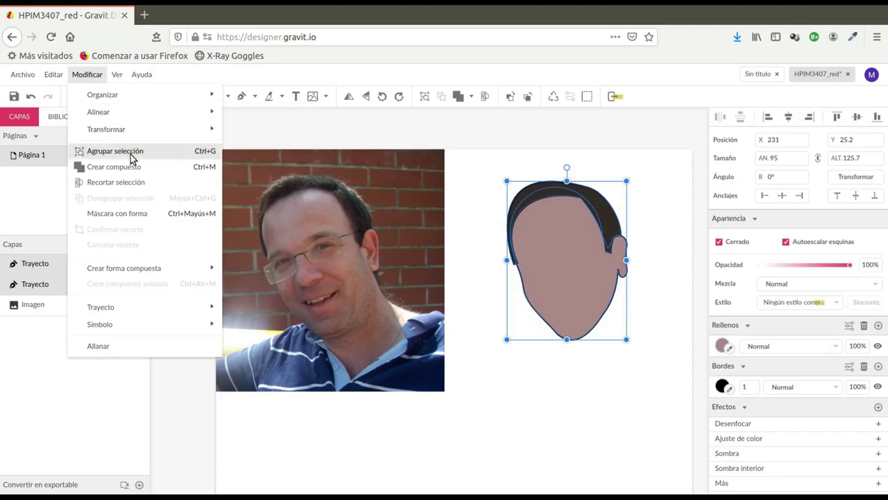
# Group the face and hair paths and move the group onto the head in the photo.
pyautogui.click(131, 151)
pyautogui.moveTo(567, 260); pyautogui.dragTo(320, 254)
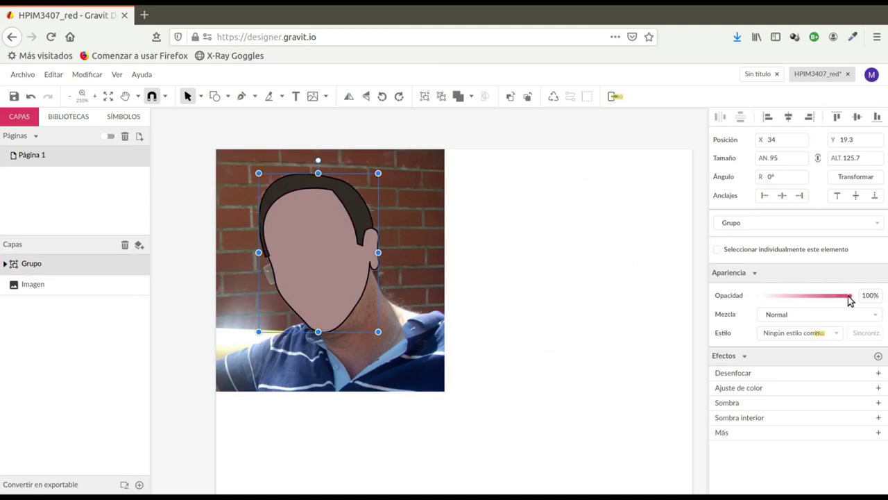
# Lower the group's opacity to 25% to compare it with the photo, and restore it to 100%.
pyautogui.moveTo(849, 297); pyautogui.dragTo(782, 298)
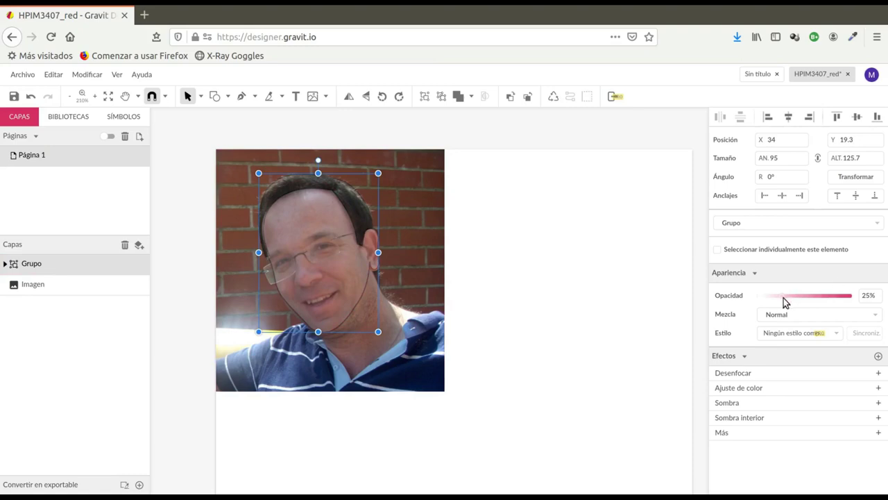
pyautogui.moveTo(783, 297); pyautogui.dragTo(851, 297)
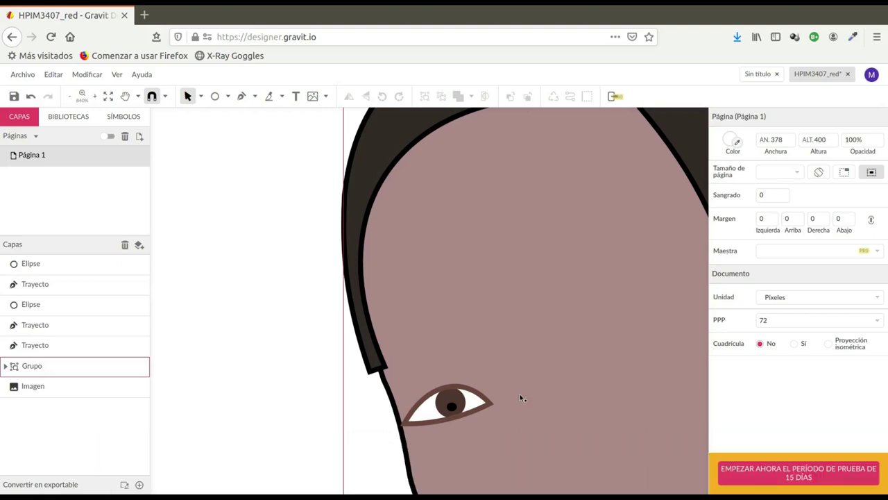
# Pull the eyelid outline, pupil and iris of the finished eye apart to expose its separate shapes.
pyautogui.click(482, 401)
pyautogui.moveTo(484, 388); pyautogui.dragTo(497, 347)
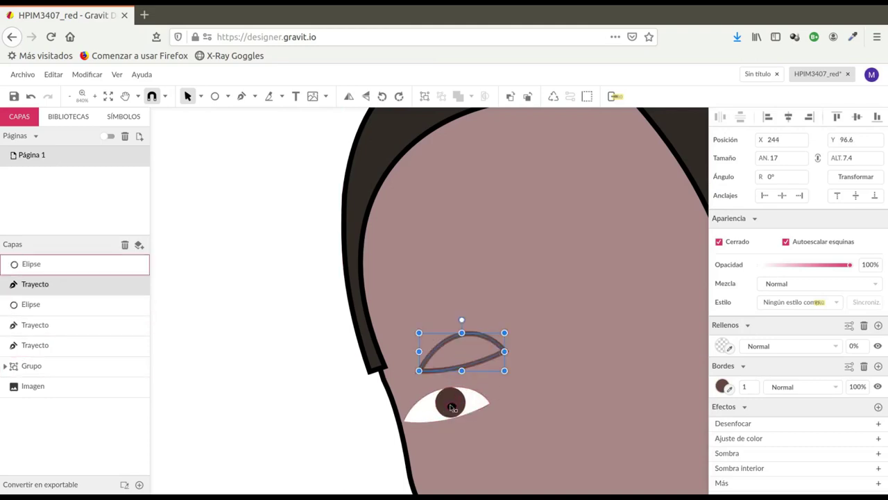
pyautogui.moveTo(451, 411); pyautogui.dragTo(512, 375)
pyautogui.moveTo(451, 404); pyautogui.dragTo(545, 410)
pyautogui.moveTo(446, 407); pyautogui.dragTo(456, 400)
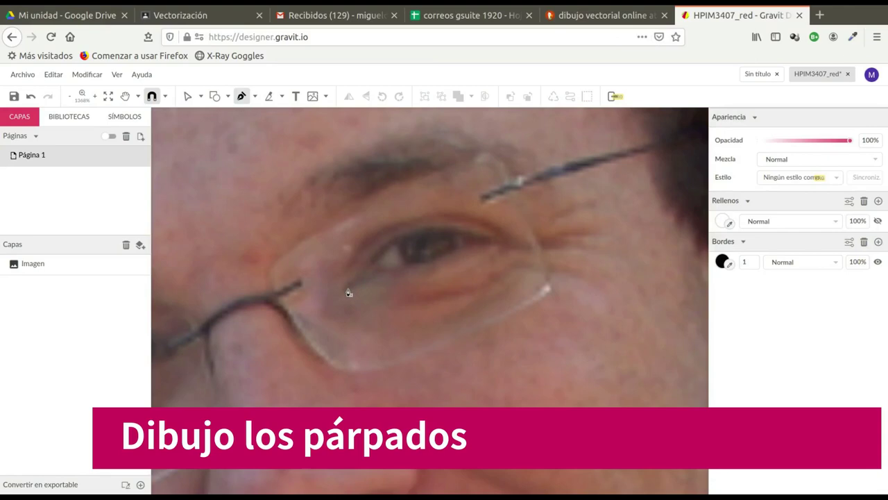
# Draw a closed two-point path about 20 px wide between the corners of the eye in the photo.
pyautogui.click(347, 289)
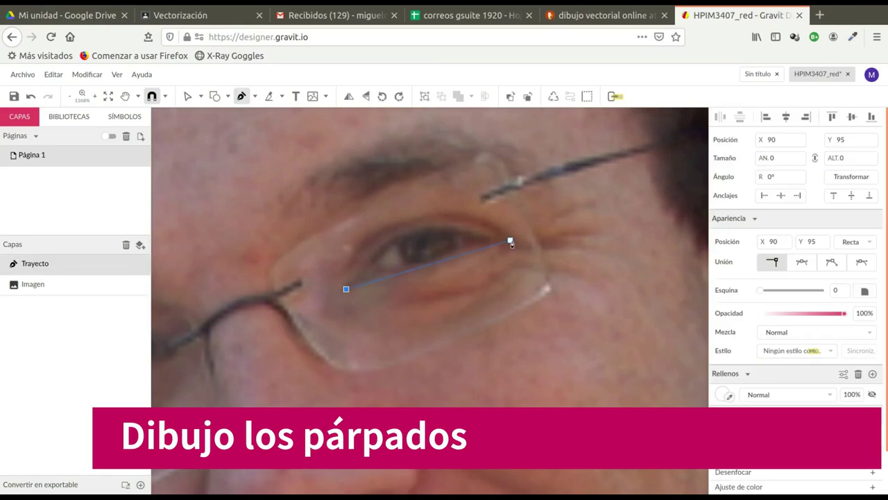
pyautogui.click(510, 240)
pyautogui.click(347, 289)
# Bend the path's upper segment up along the upper eyelid and set its fill opacity to 0%.
pyautogui.click(201, 97)
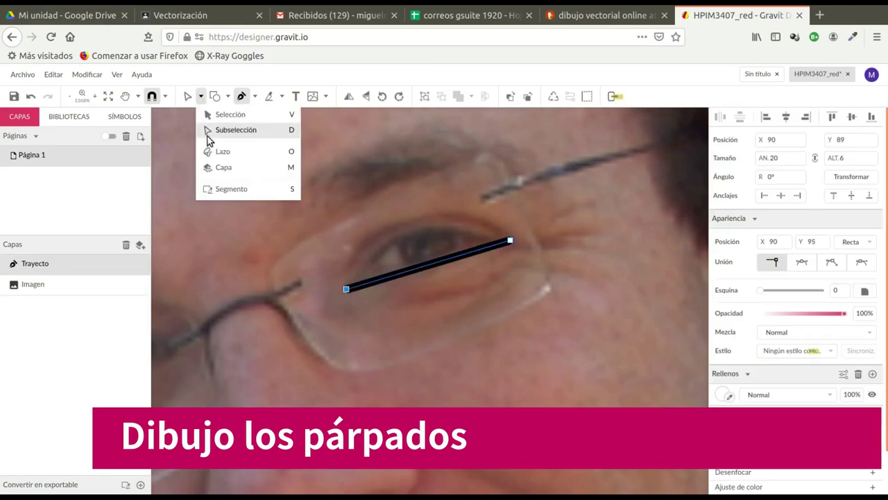
pyautogui.click(209, 137)
pyautogui.moveTo(419, 260); pyautogui.dragTo(446, 231)
pyautogui.click(721, 346)
pyautogui.moveTo(837, 242); pyautogui.dragTo(737, 241)
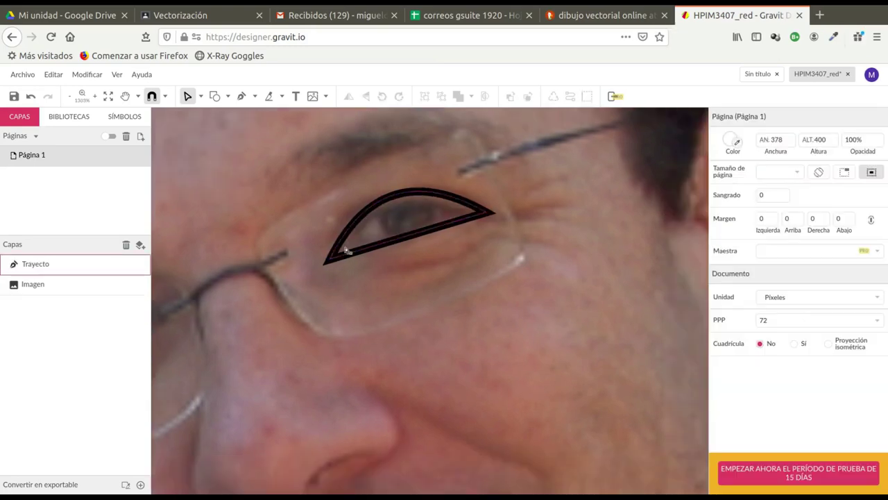
# Refine the curve handles of the eyelid path's upper edge and bow its lower edge down along the lower eyelid.
pyautogui.click(347, 251)
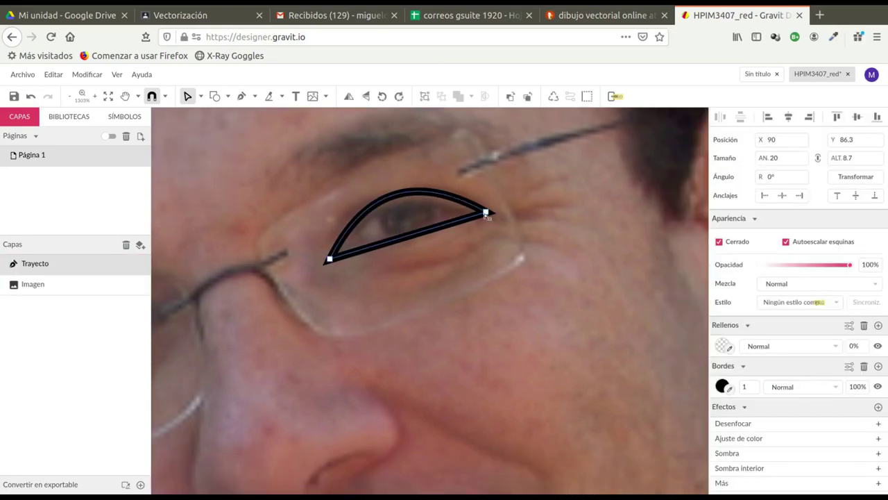
pyautogui.moveTo(416, 170); pyautogui.dragTo(438, 174)
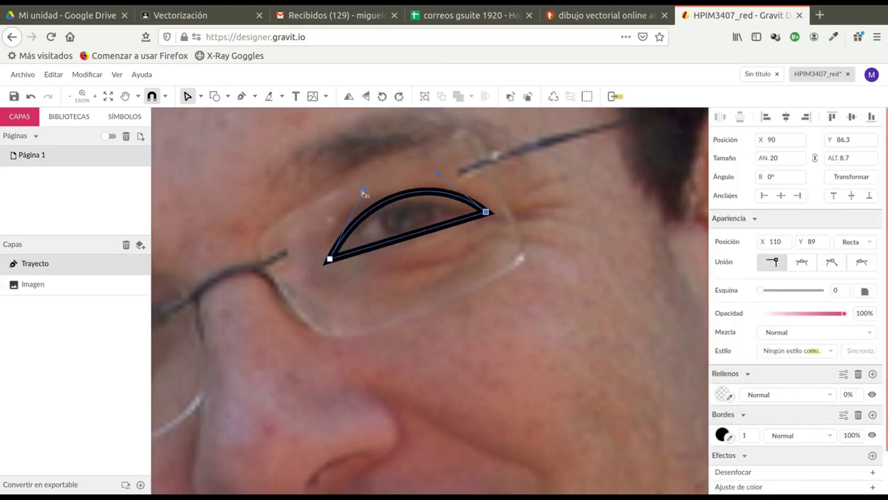
pyautogui.moveTo(365, 188); pyautogui.dragTo(351, 194)
pyautogui.moveTo(403, 238); pyautogui.dragTo(405, 245)
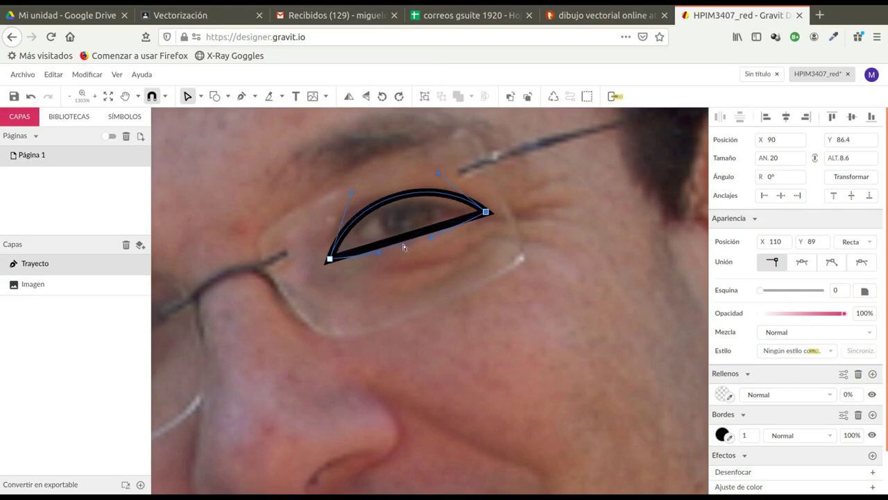
pyautogui.moveTo(396, 260); pyautogui.dragTo(460, 333)
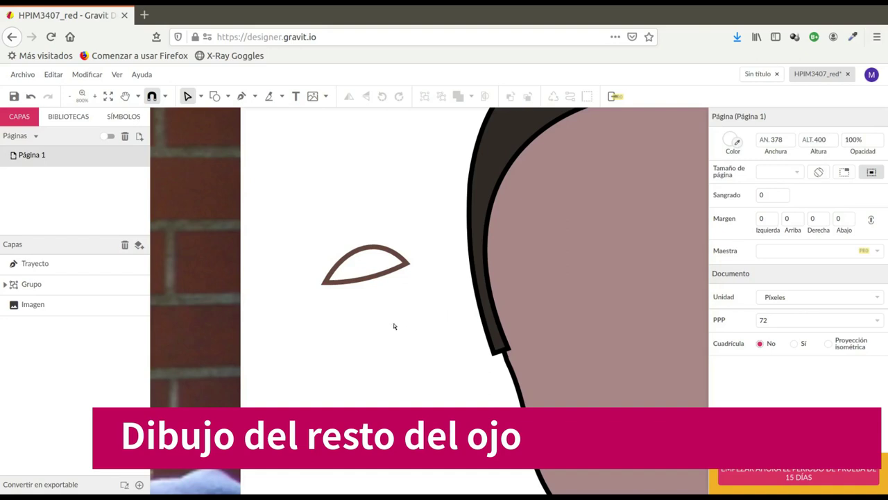
# Draw a closed two-point path about 15 px wide between the inner corners of the brown eyelid outline.
pyautogui.click(241, 96)
pyautogui.scroll(3, 339, 245)
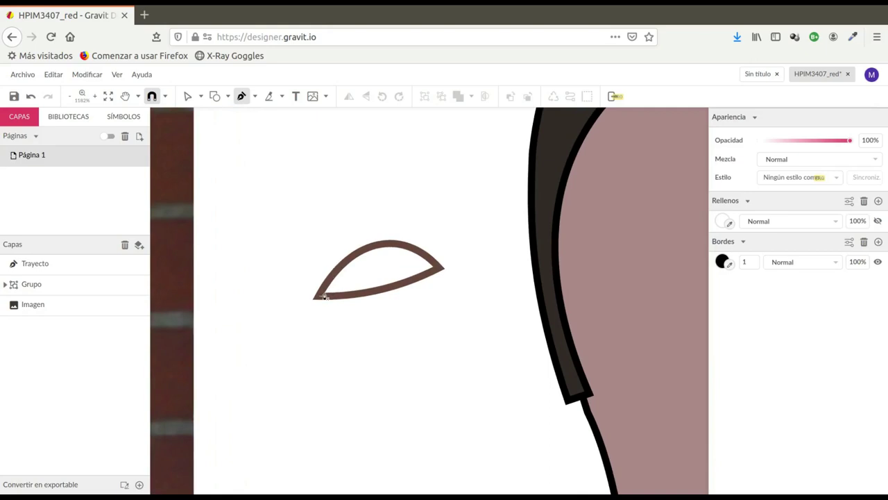
pyautogui.click(324, 293)
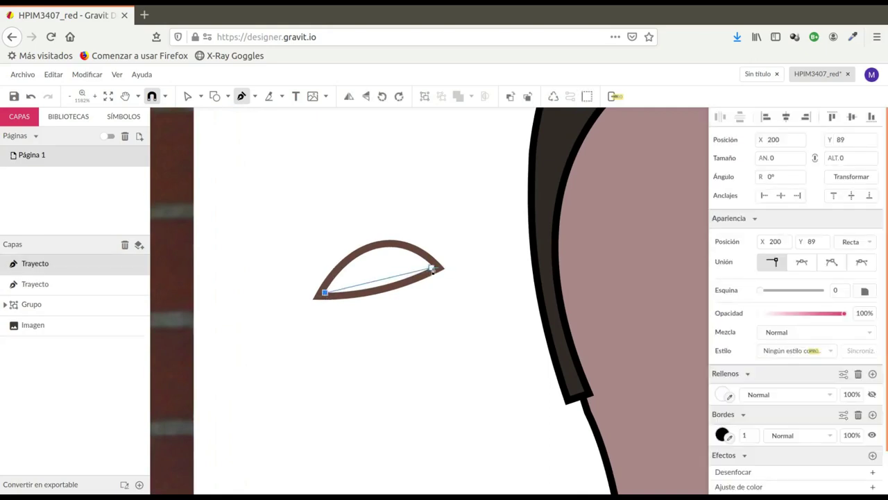
pyautogui.click(431, 269)
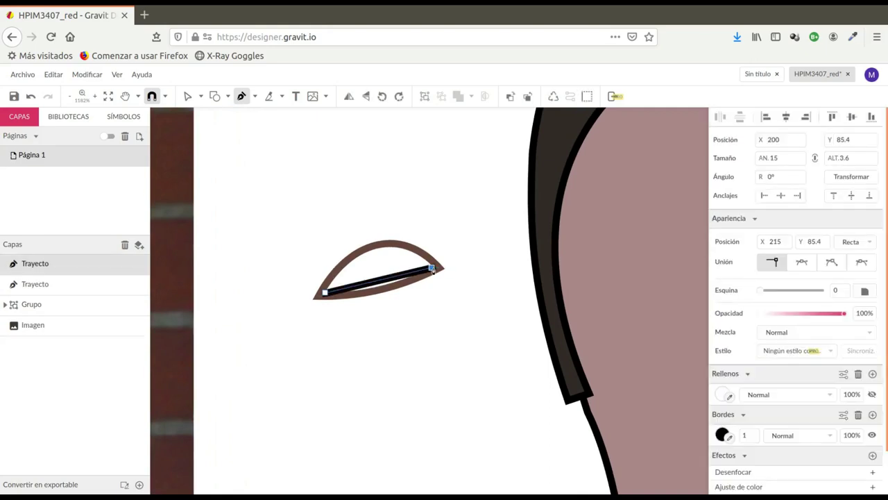
pyautogui.click(325, 294)
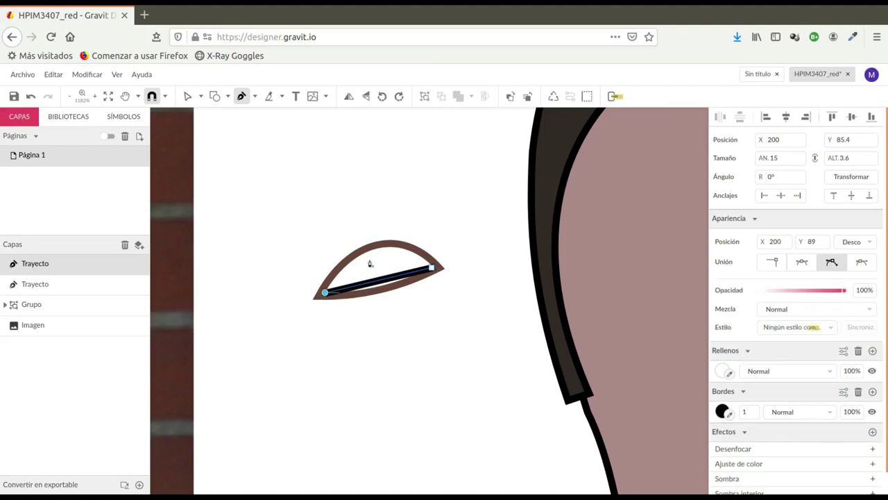
# Bend the new path into upper and lower curves that follow the inside of the brown eyelid outline.
pyautogui.click(187, 97)
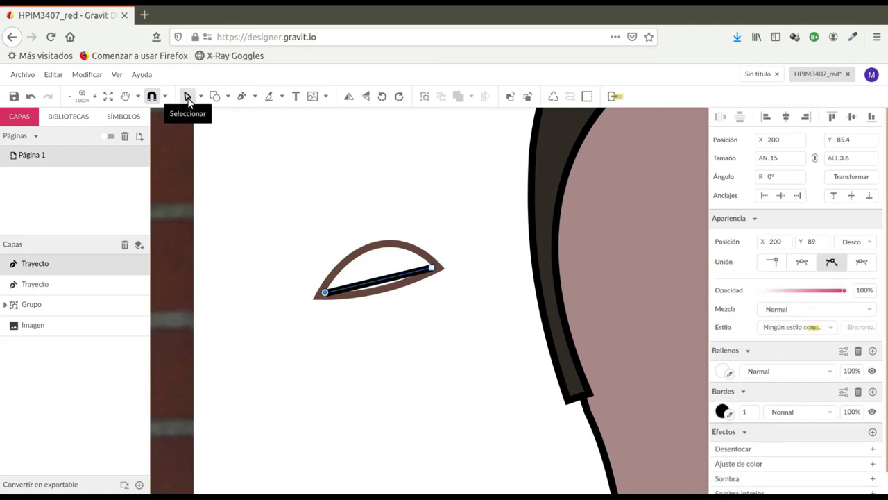
pyautogui.click(201, 97)
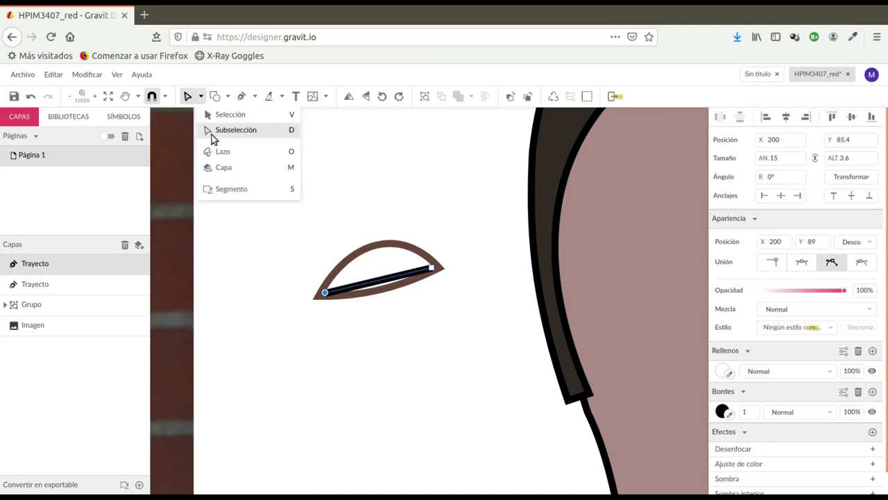
pyautogui.click(212, 135)
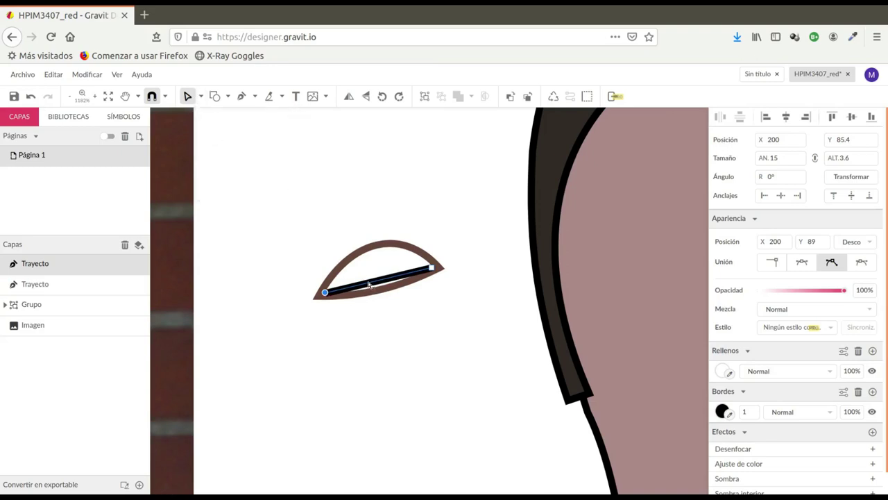
pyautogui.moveTo(370, 284); pyautogui.dragTo(375, 251)
pyautogui.moveTo(376, 283); pyautogui.dragTo(378, 294)
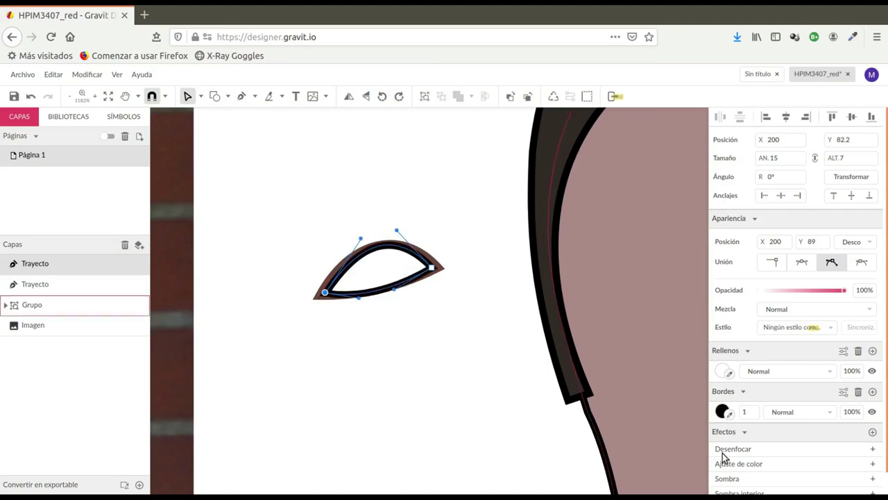
# Set the inner path's border width to 0 and its fill color to red #B51E1E.
pyautogui.click(749, 410)
pyautogui.press('Tab')
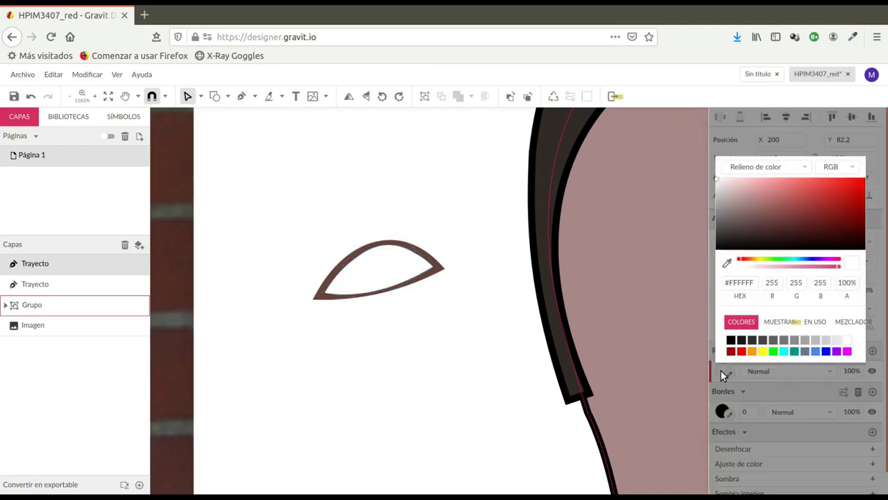
pyautogui.click(722, 373)
pyautogui.click(840, 200)
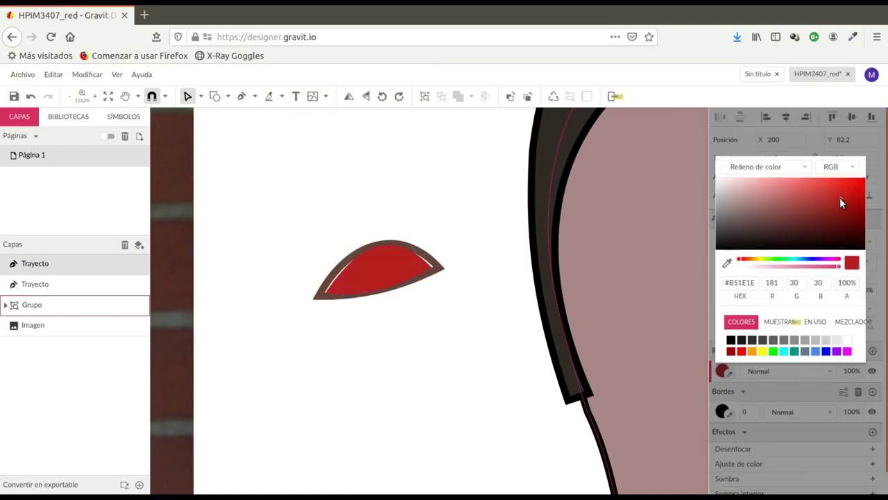
pyautogui.click(369, 281)
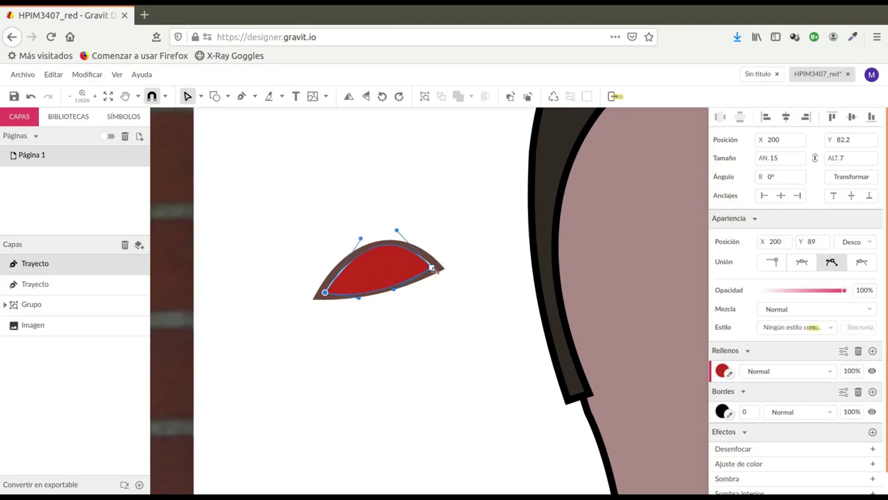
pyautogui.moveTo(434, 270); pyautogui.dragTo(439, 270)
pyautogui.hotkey('ctrl', 'z')
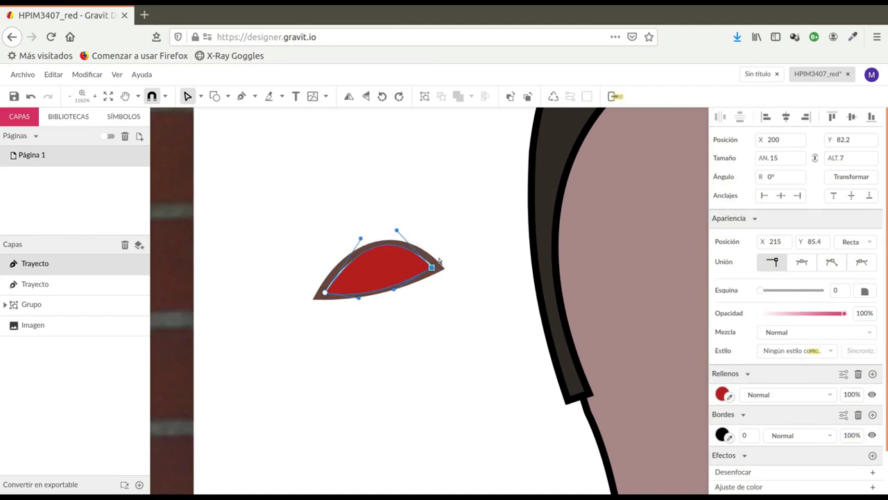
pyautogui.click(444, 239)
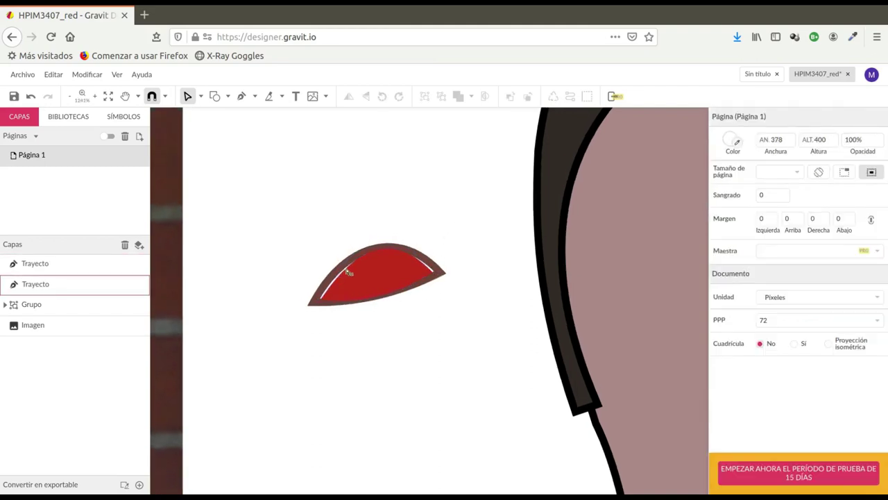
# Adjust the curve handles of the red shape's upper edge to close the white gaps below the eyelid outline.
pyautogui.click(426, 281)
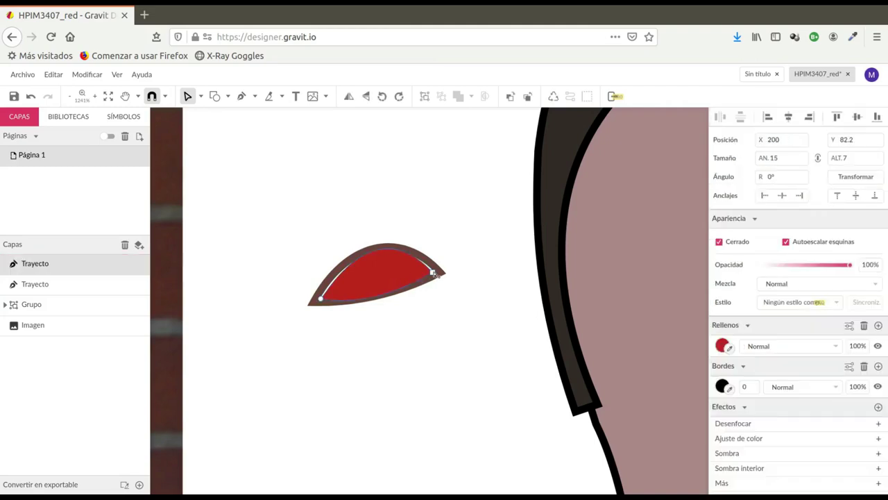
pyautogui.click(432, 272)
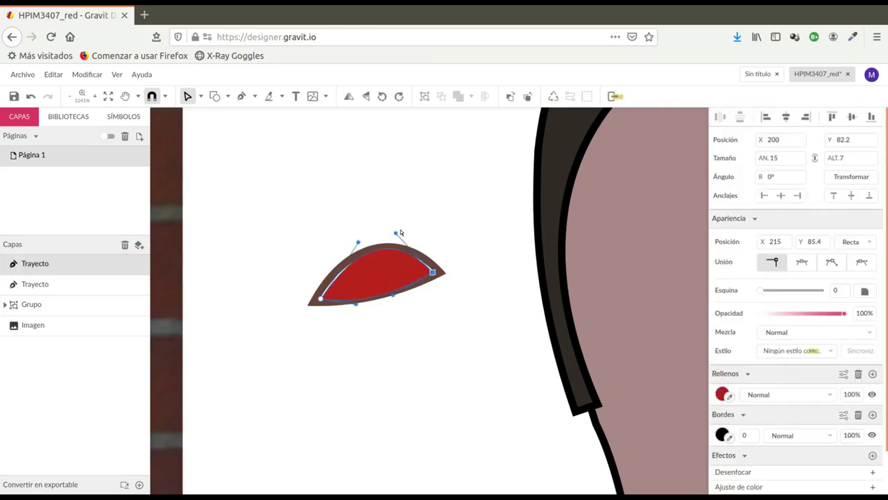
pyautogui.moveTo(398, 236); pyautogui.dragTo(347, 246)
pyautogui.click(332, 207)
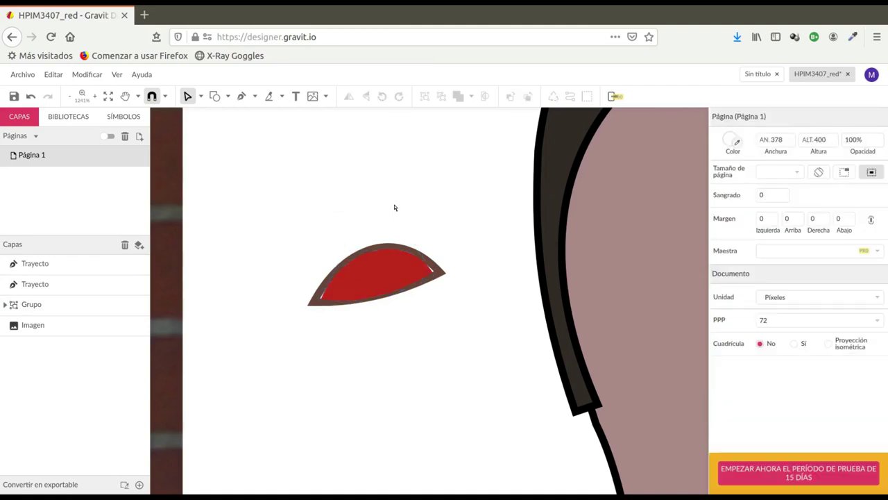
# Extend the red shape's two corner points outward to X 216 and X 199, under the corners of the eyelid outline.
pyautogui.click(386, 275)
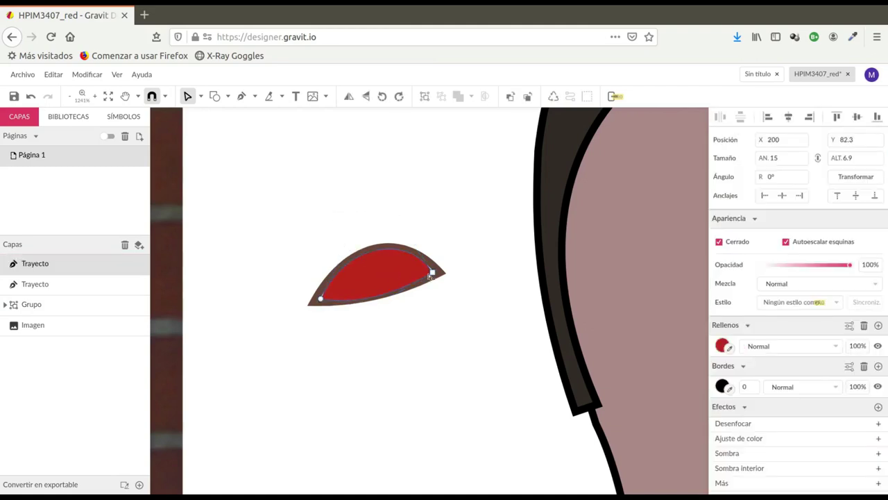
pyautogui.moveTo(432, 276); pyautogui.dragTo(442, 275)
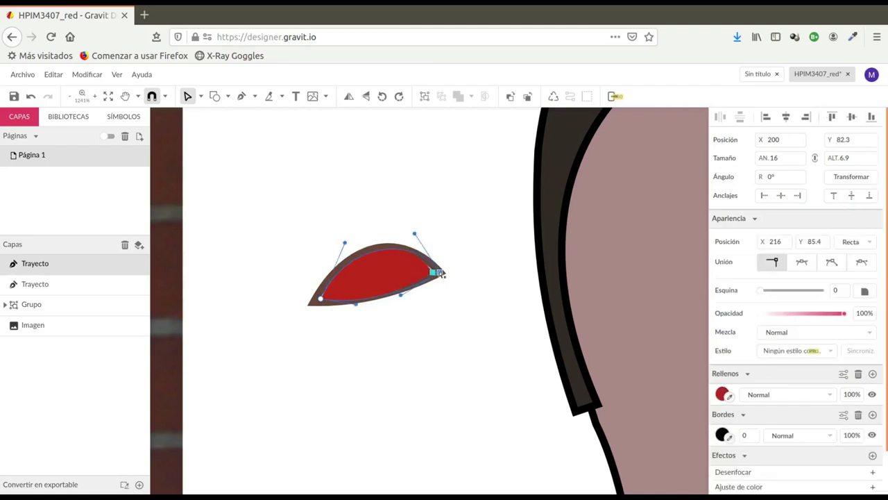
pyautogui.click(321, 299)
pyautogui.moveTo(321, 300); pyautogui.dragTo(316, 300)
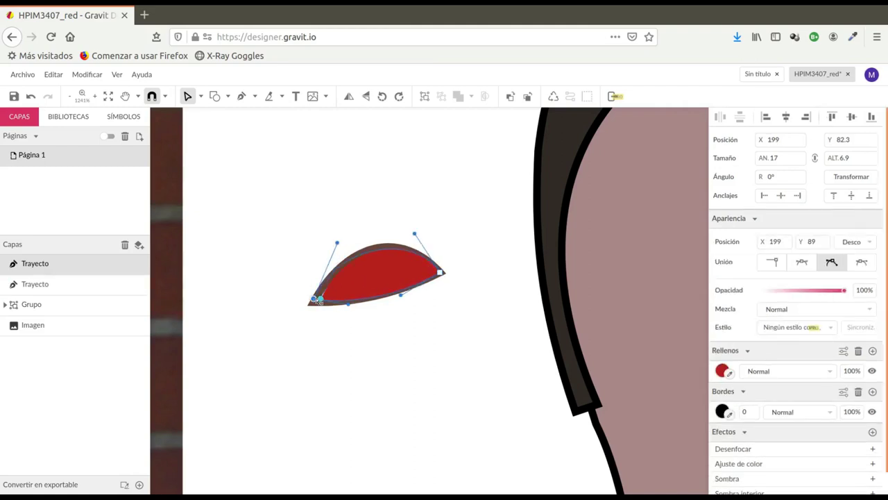
pyautogui.click(354, 198)
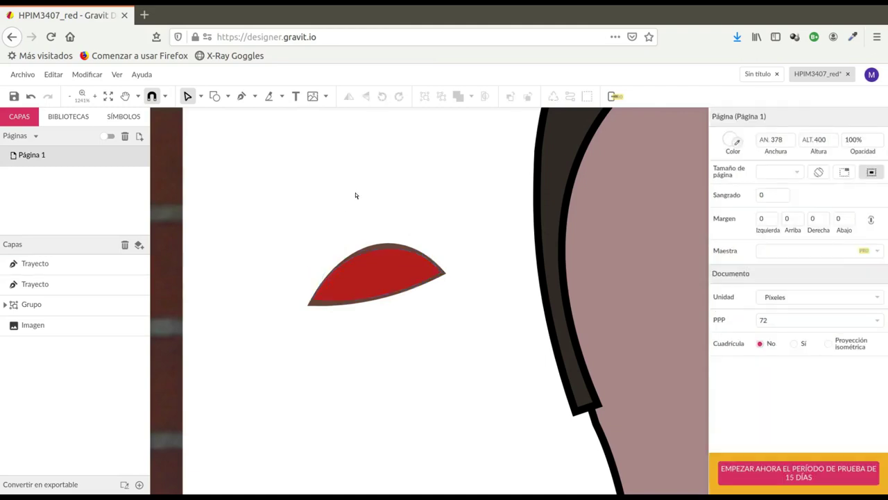
# Send the brown eyelid outline and the red shape to the back, with the red shape lowermost.
pyautogui.click(397, 287)
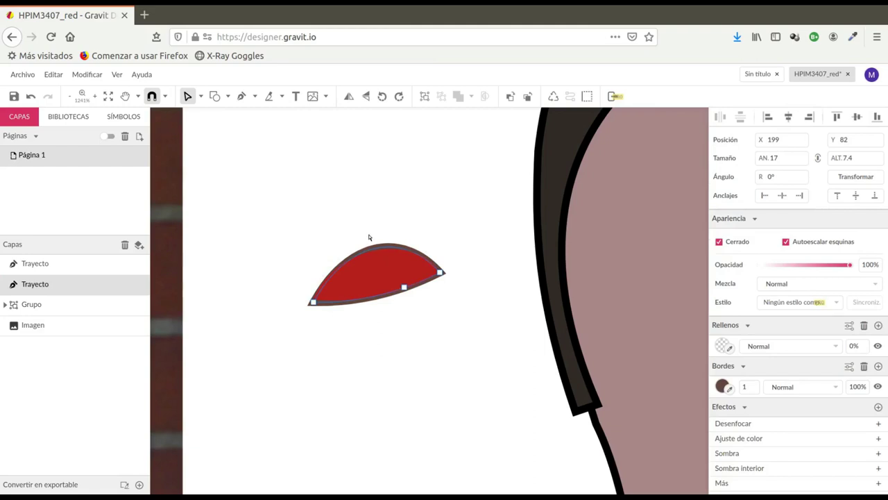
pyautogui.click(526, 97)
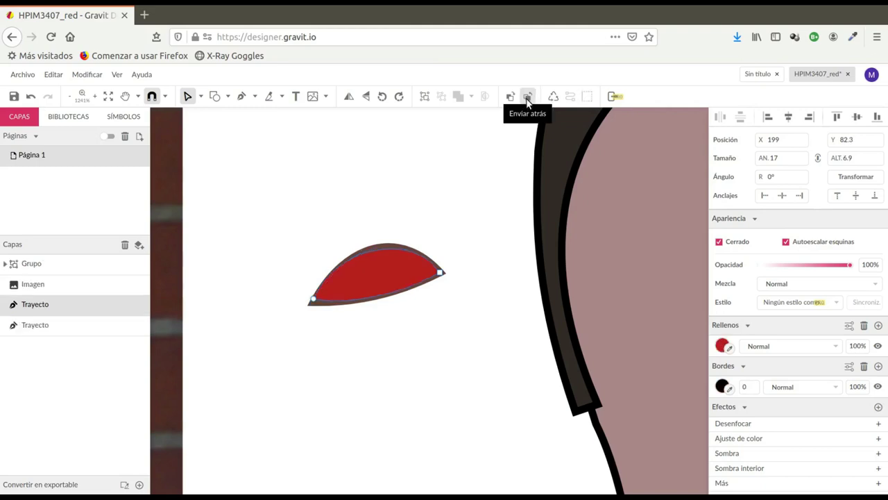
pyautogui.click(527, 99)
pyautogui.click(472, 192)
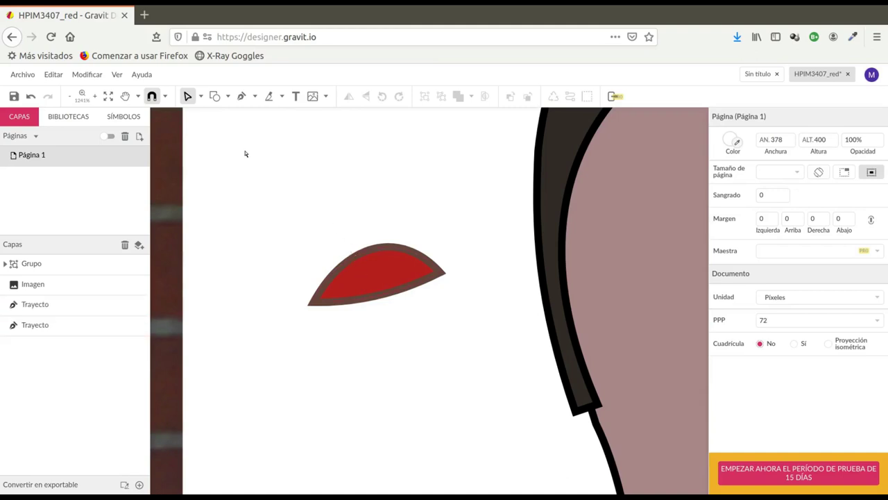
# Draw a circle about 6 × 6 px as the iris and position it in the middle of the red eye shape.
pyautogui.click(228, 97)
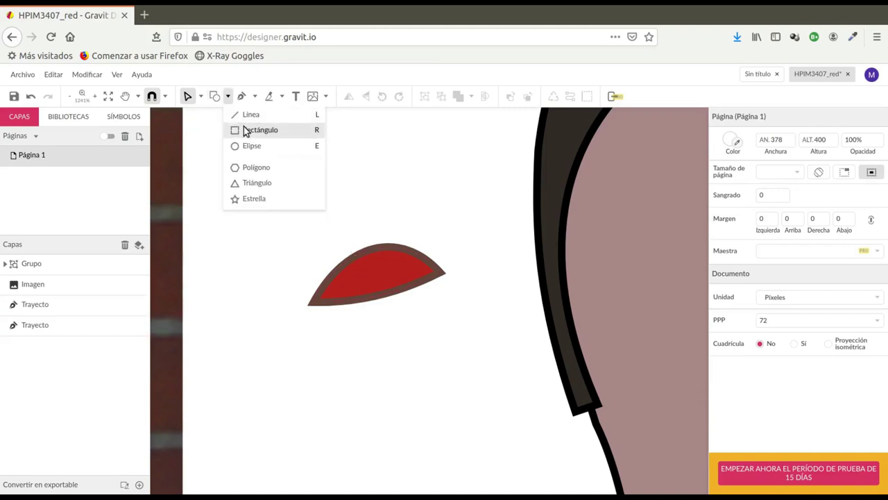
pyautogui.click(252, 146)
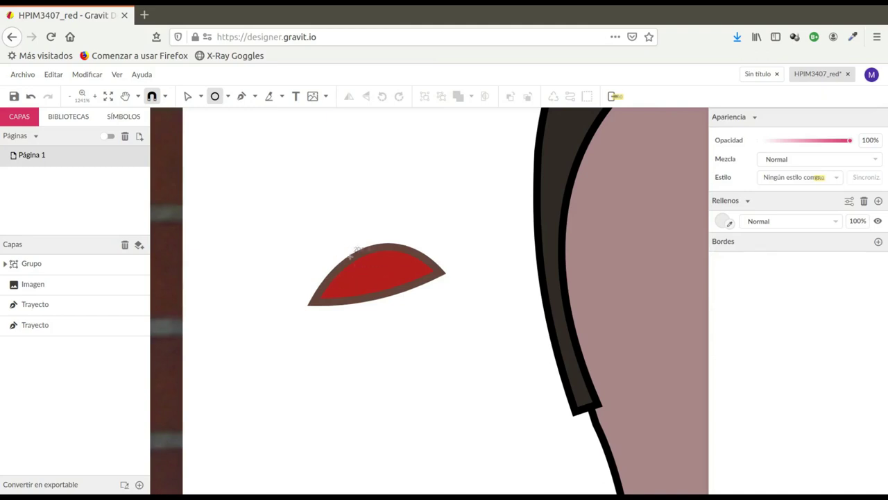
pyautogui.moveTo(351, 255)
pyautogui.mouseDown()
pyautogui.moveTo(405, 292)
pyautogui.moveTo(395, 298)
pyautogui.mouseUp()
pyautogui.moveTo(386, 263); pyautogui.dragTo(394, 258)
# Fill the iris circle with the dark brown #4D3531 sampled from the iris in the photo.
pyautogui.scroll(-9, 427, 203)
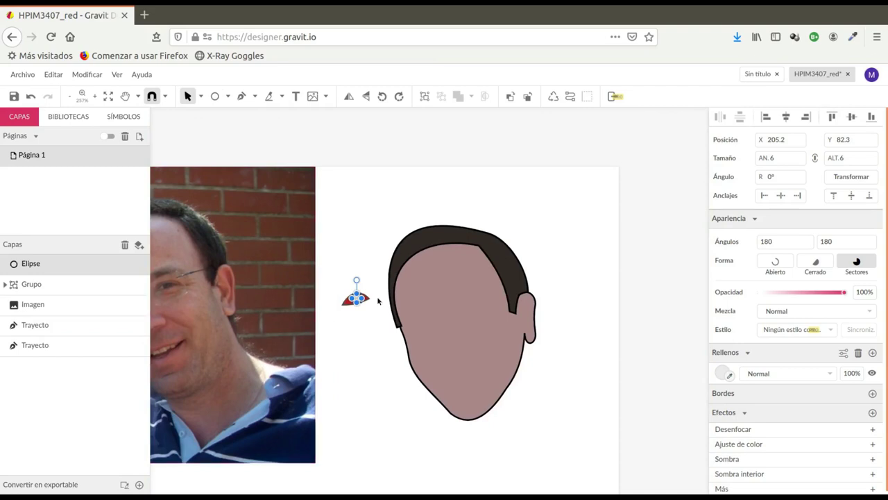
pyautogui.click(723, 376)
pyautogui.scroll(8, 170, 286)
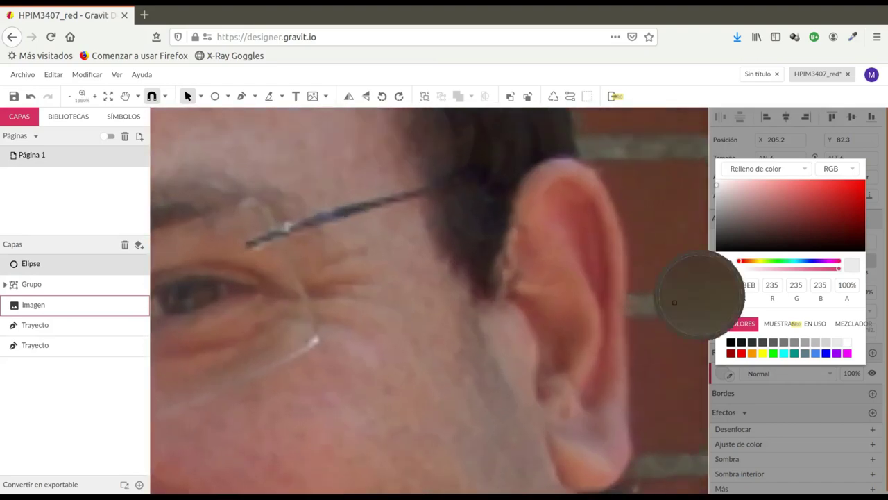
pyautogui.click(193, 302)
# Change the fill of the red shape inside the eyelid outline to white #FFFFFF.
pyautogui.scroll(-8, 316, 305)
pyautogui.scroll(6, 535, 297)
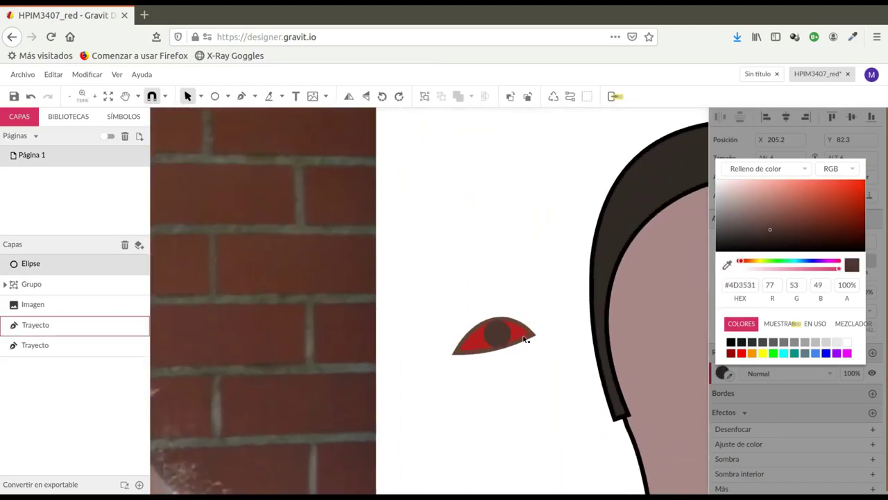
pyautogui.click(534, 349)
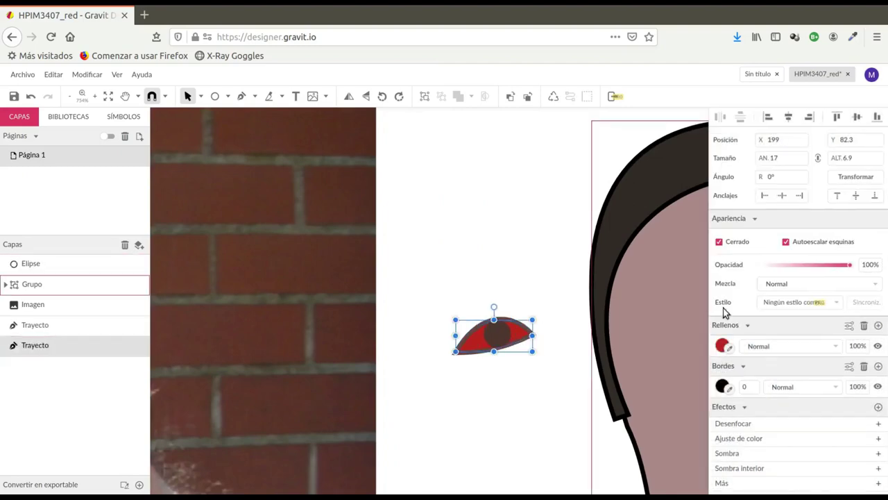
pyautogui.click(722, 347)
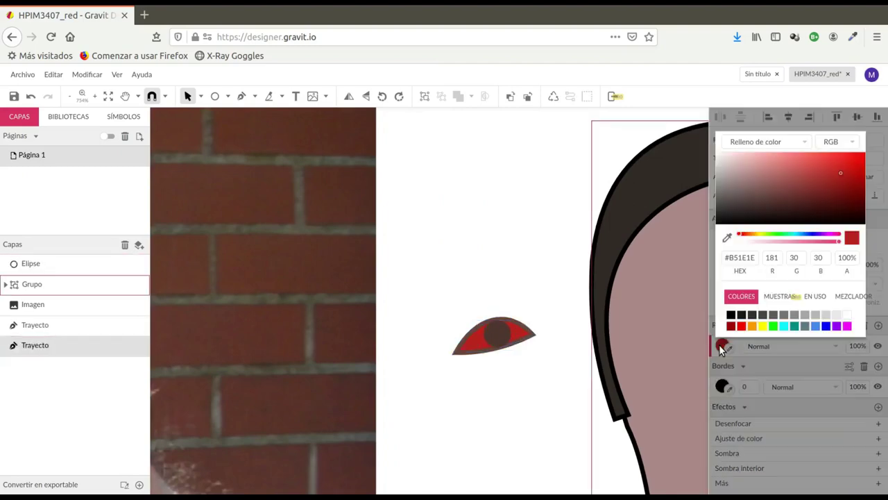
pyautogui.click(849, 315)
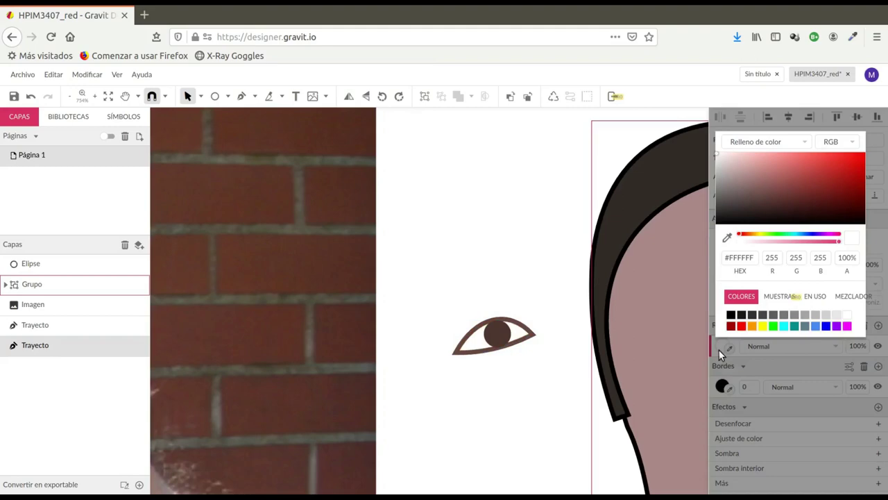
pyautogui.click(513, 401)
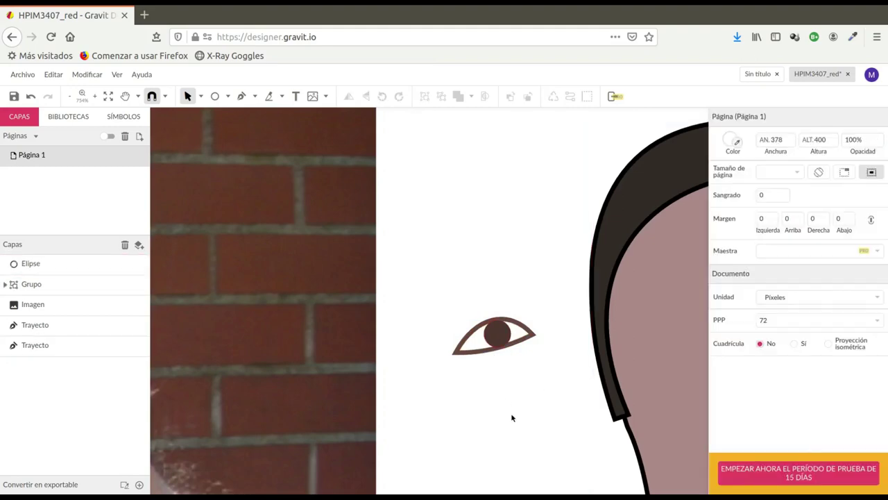
# Draw a pupil ellipse about 2 × 1.7 px on the iris, fill it with black, and nudge it toward the iris's center.
pyautogui.scroll(3, 513, 418)
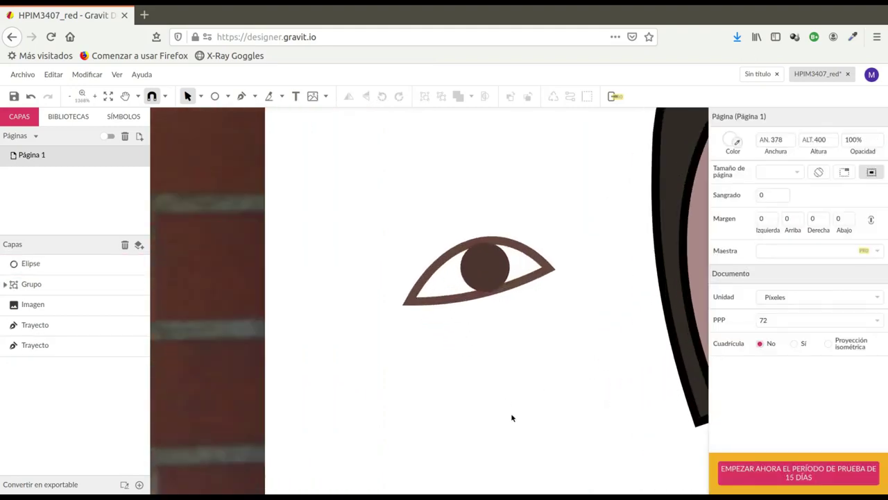
pyautogui.click(214, 96)
pyautogui.moveTo(479, 274); pyautogui.dragTo(494, 284)
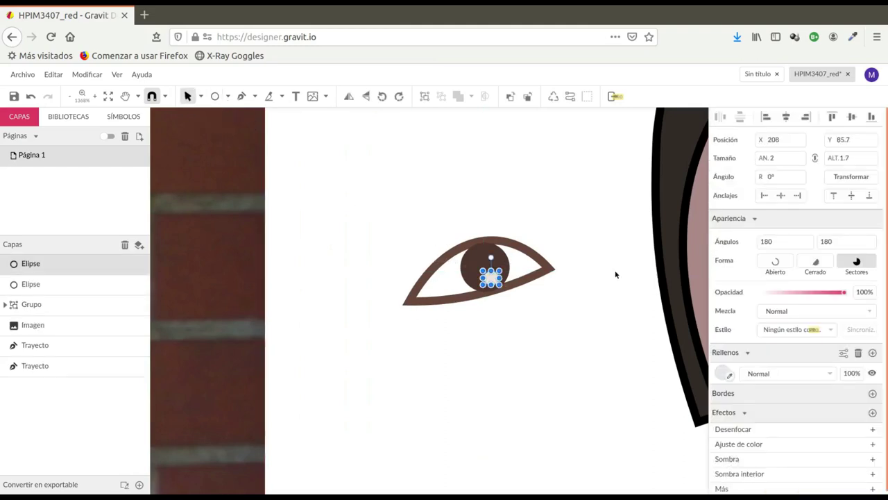
pyautogui.click(724, 373)
pyautogui.click(729, 343)
pyautogui.click(532, 257)
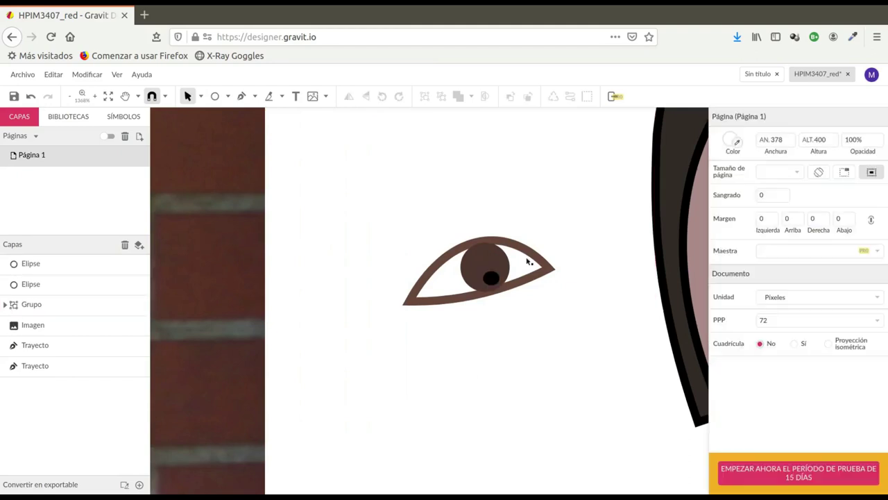
pyautogui.click(489, 277)
pyautogui.click(504, 330)
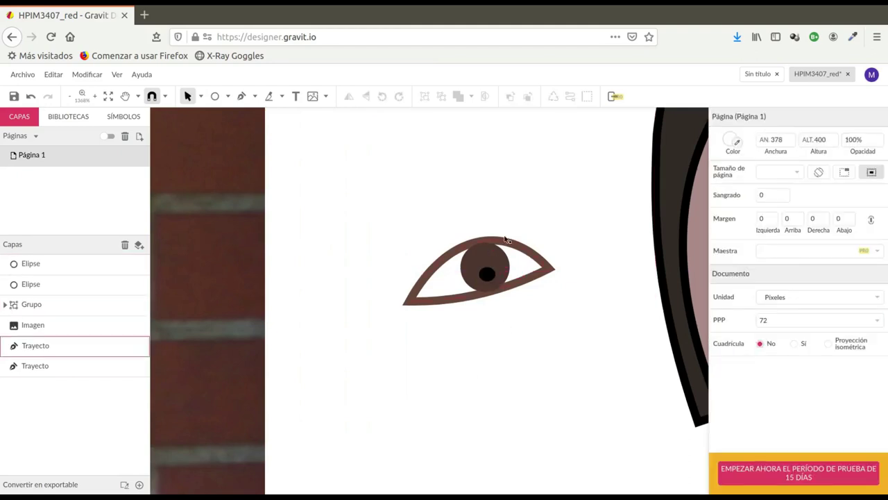
# Restack the eye so the iris lies behind the eyelid outline and in front of the white shape.
pyautogui.click(501, 254)
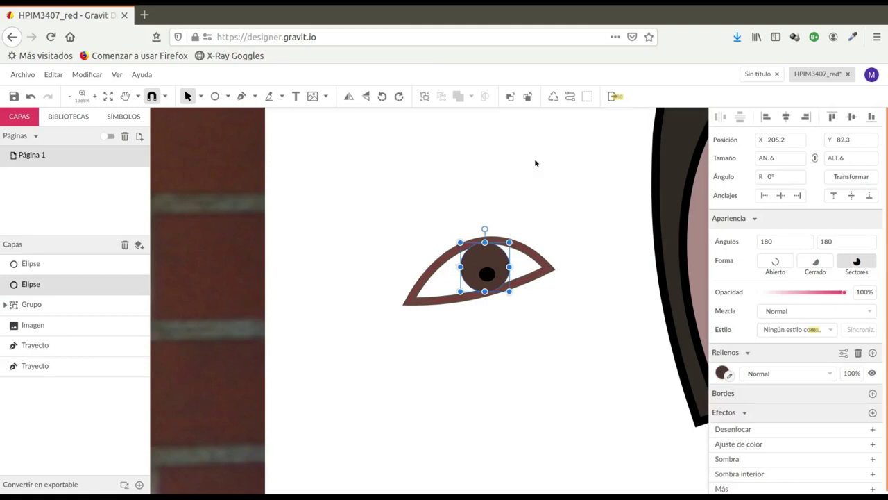
pyautogui.click(527, 98)
pyautogui.click(580, 235)
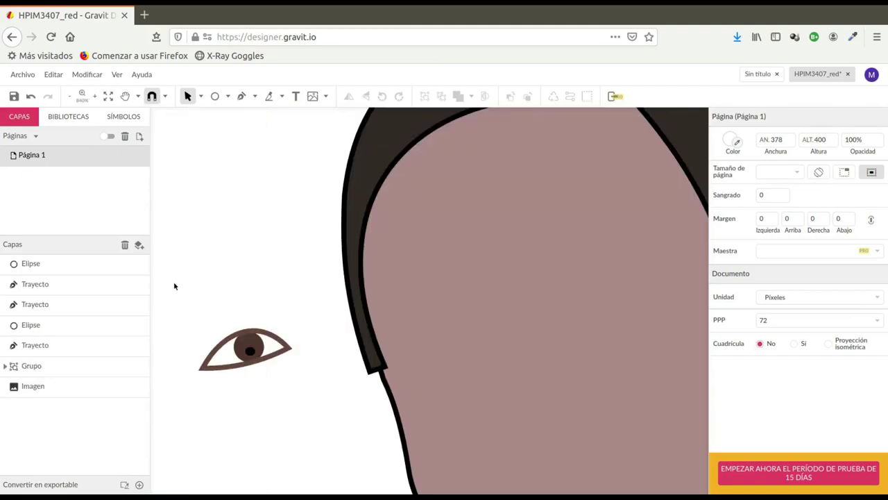
# Group the eye's shapes and move the group onto the face, near its left edge, at X 242, Y 108.
pyautogui.moveTo(173, 301); pyautogui.dragTo(333, 417)
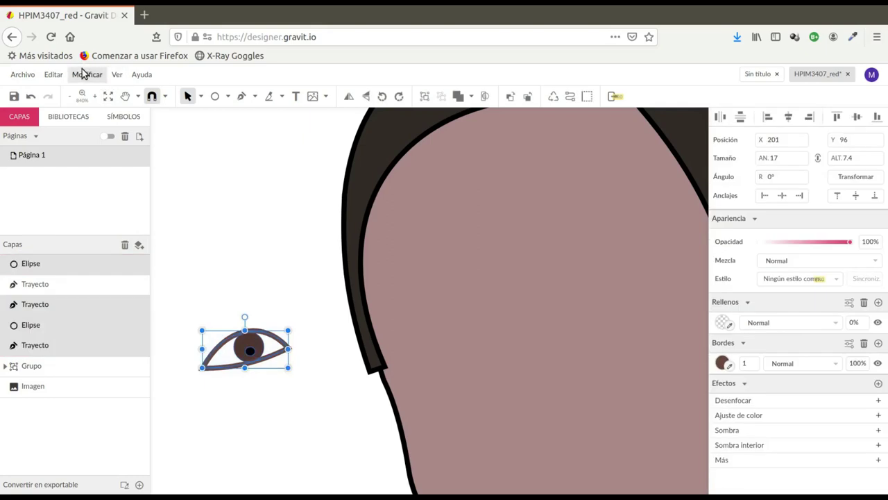
pyautogui.click(84, 74)
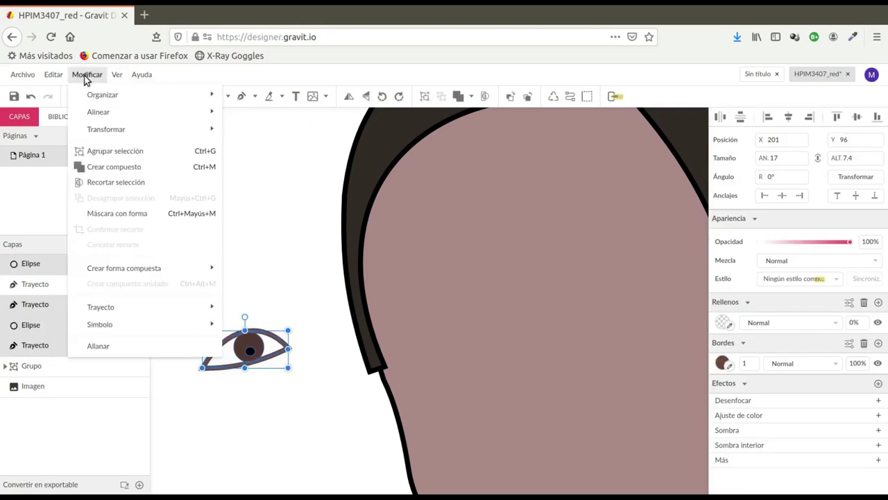
pyautogui.click(111, 151)
pyautogui.scroll(-3, 229, 280)
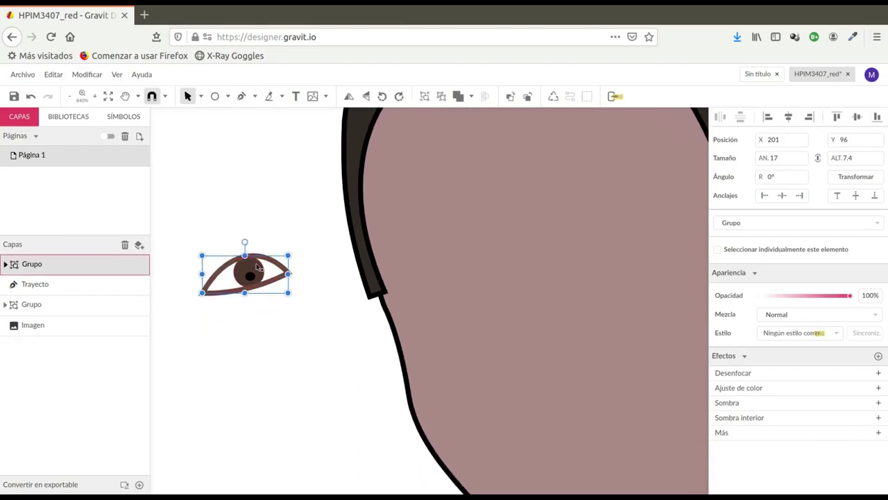
pyautogui.moveTo(258, 269); pyautogui.dragTo(467, 327)
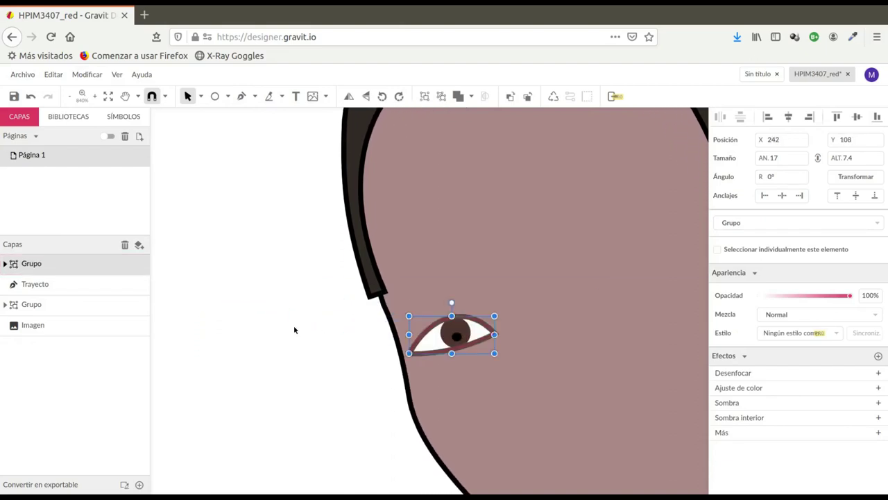
pyautogui.scroll(-2, 274, 313)
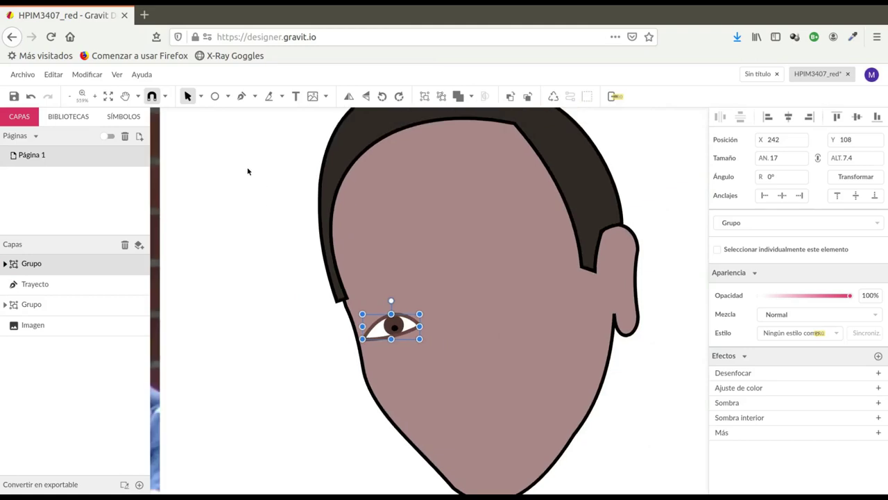
# Duplicate the eye group and place the copy as the second eye, to the right of and slightly above the first.
pyautogui.click(261, 214)
pyautogui.hotkey('ctrl', 'v')
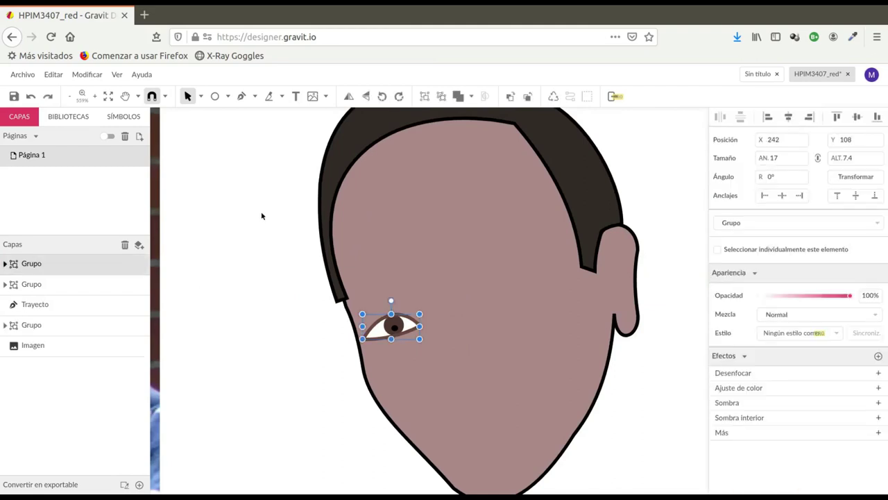
pyautogui.moveTo(402, 329); pyautogui.dragTo(497, 304)
pyautogui.click(282, 392)
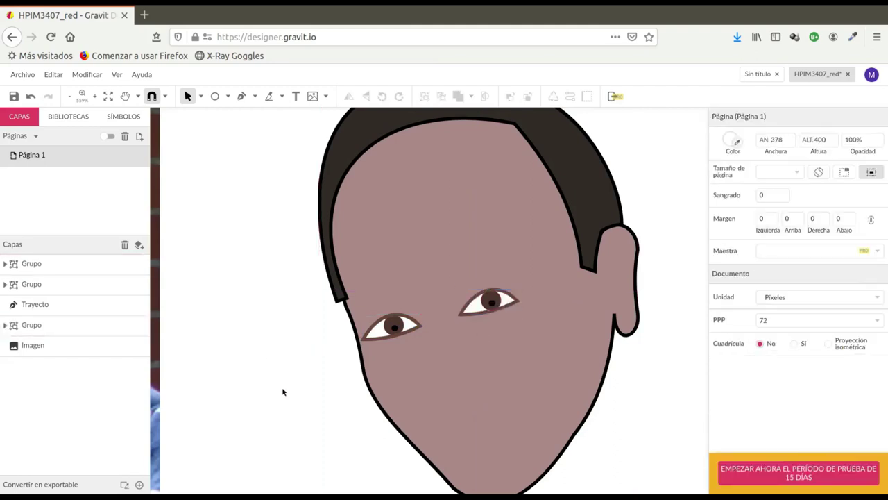
# Trace the photo's right eyebrow with the Pen as a closed three-point shape about 25 × 5 px, with its fill at 0% opacity.
pyautogui.scroll(-5, 288, 383)
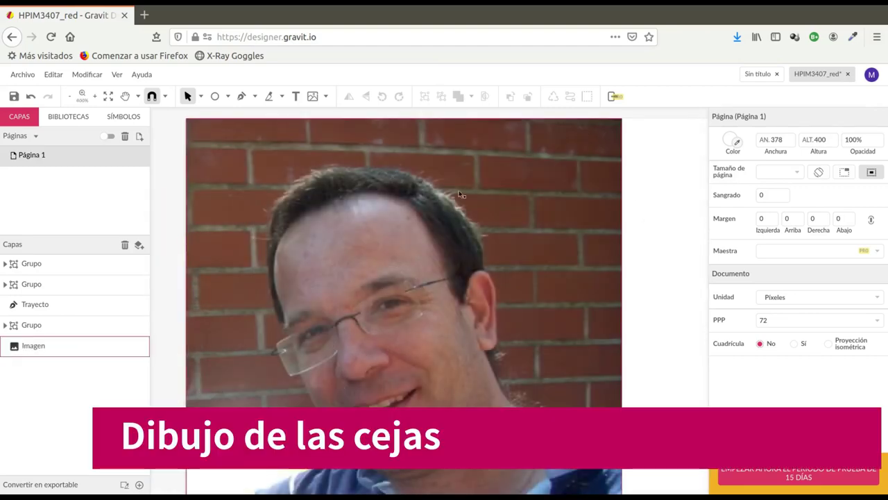
pyautogui.click(242, 97)
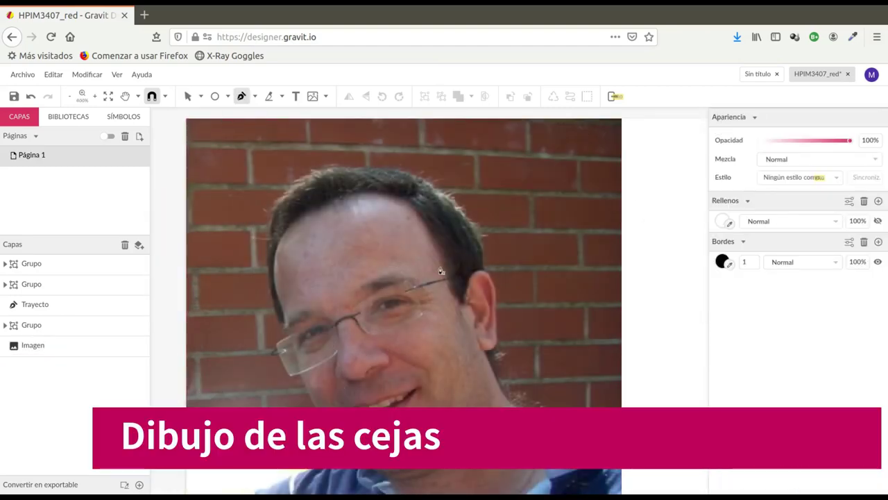
pyautogui.click(419, 285)
pyautogui.click(373, 295)
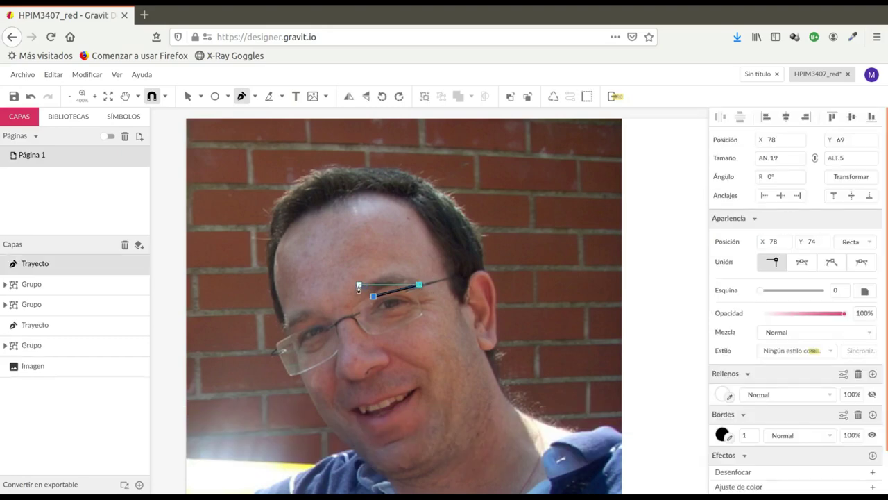
pyautogui.click(359, 284)
pyautogui.click(419, 284)
pyautogui.click(721, 394)
pyautogui.moveTo(841, 290); pyautogui.dragTo(678, 303)
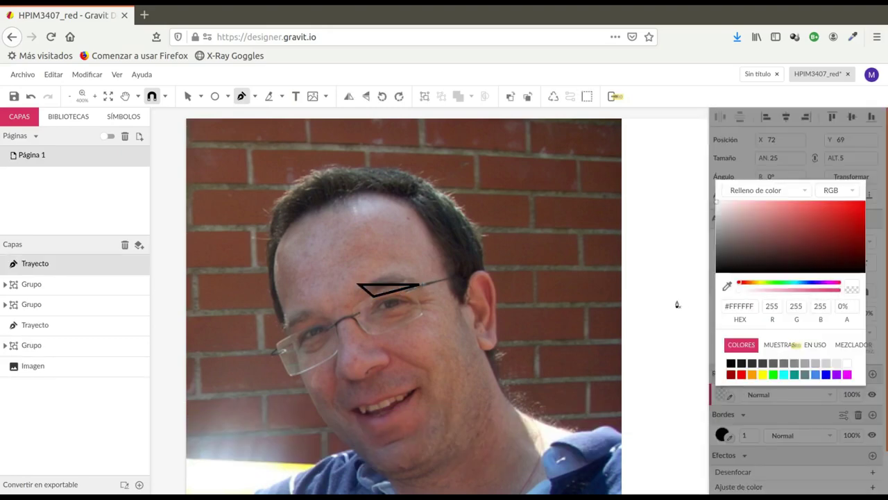
# Curve the eyebrow shape's edges to follow the photo's eyebrow, then move it onto the brick wall at X 133, Y 61.7.
pyautogui.click(188, 97)
pyautogui.moveTo(398, 284)
pyautogui.mouseDown()
pyautogui.moveTo(396, 274)
pyautogui.moveTo(396, 287)
pyautogui.mouseUp()
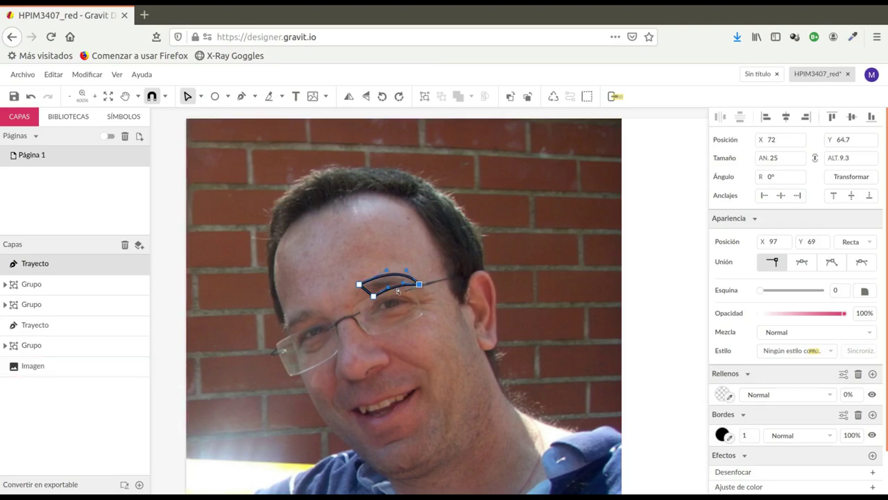
pyautogui.click(200, 96)
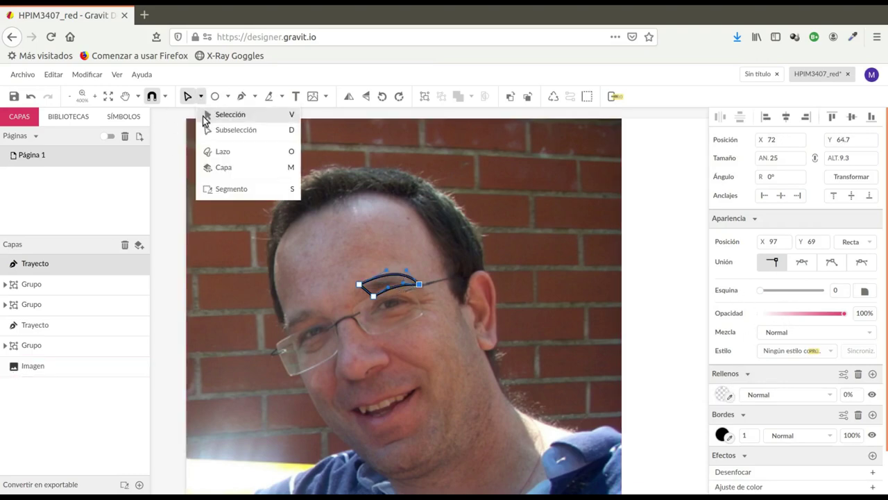
pyautogui.click(209, 115)
pyautogui.moveTo(388, 281); pyautogui.dragTo(535, 275)
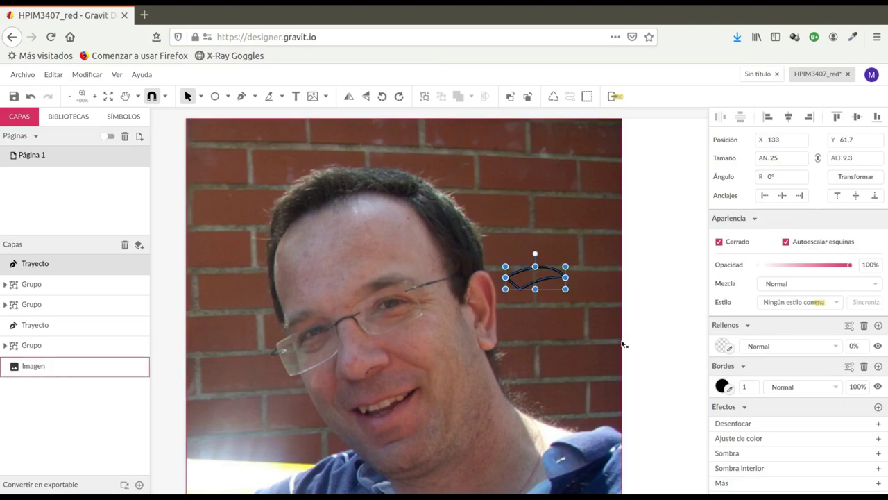
# Set the eyebrow shape's border width to 0 and fill it at 100% opacity with the color sampled from the photo's eyebrow.
pyautogui.click(723, 345)
pyautogui.click(739, 241)
pyautogui.click(777, 406)
pyautogui.moveTo(751, 385); pyautogui.dragTo(731, 385)
pyautogui.press('BackSpace')
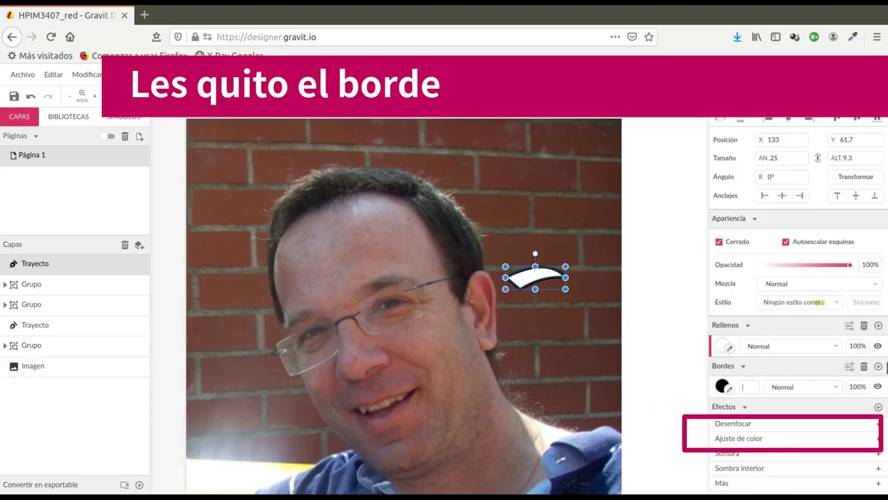
pyautogui.press('Return')
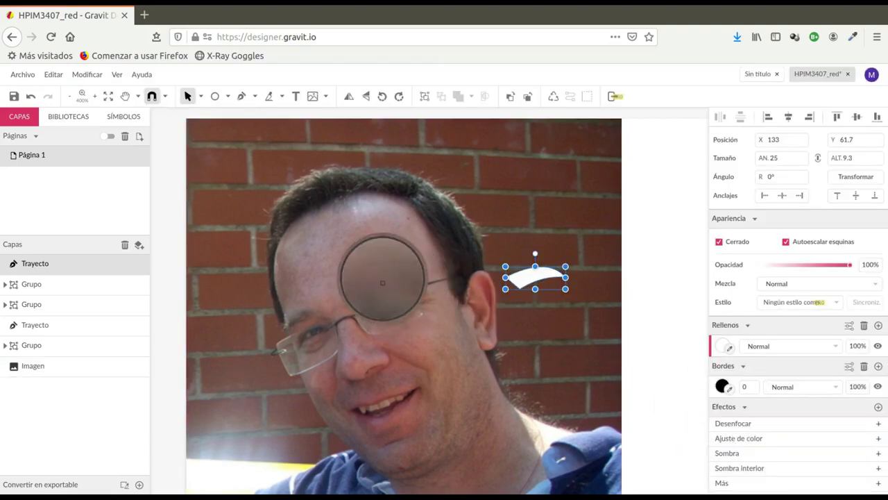
pyautogui.click(382, 284)
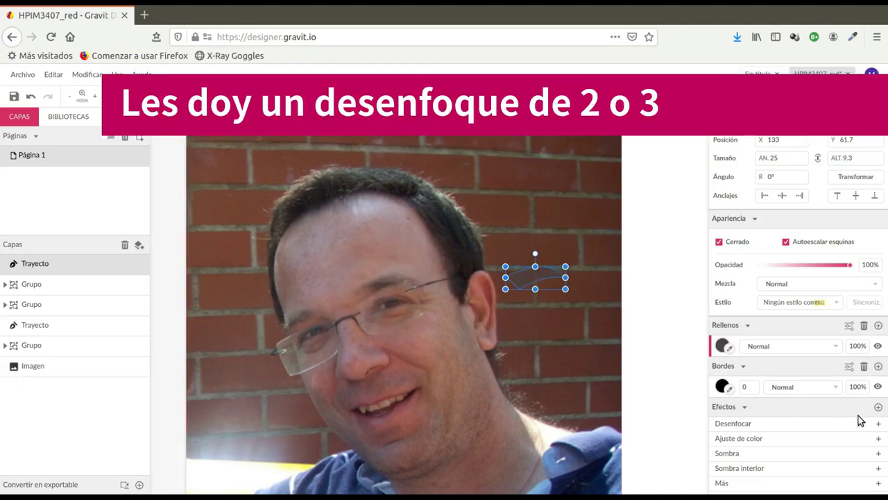
# Apply a blur effect with a reduced radius to the eyebrow and move it to the blank area beside the photo at X 186, Y 65.
pyautogui.click(878, 423)
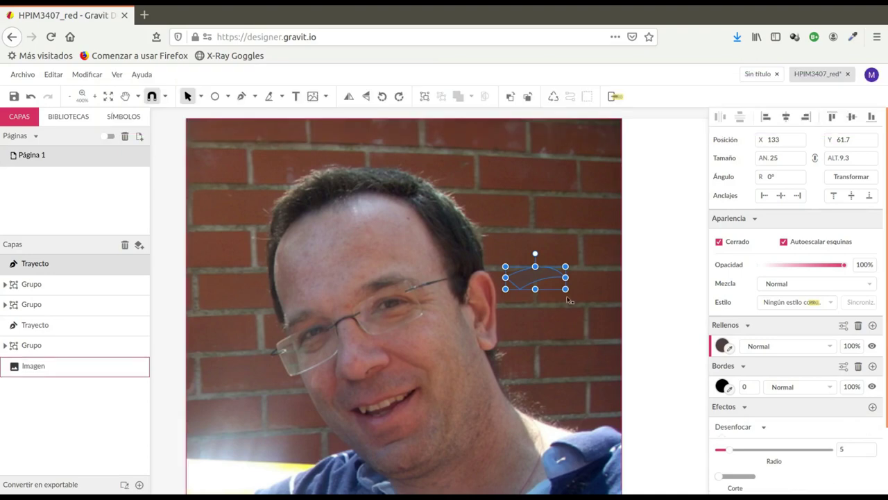
pyautogui.moveTo(546, 290); pyautogui.dragTo(673, 297)
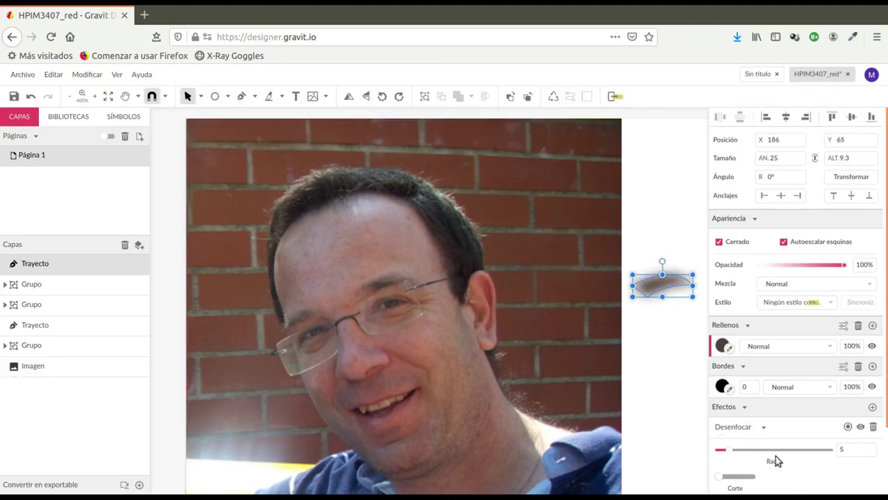
pyautogui.press('Return')
pyautogui.press('Escape')
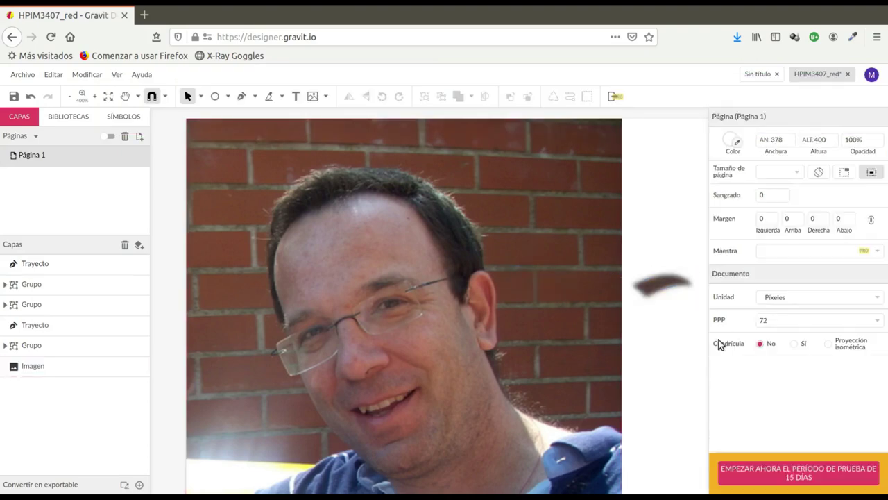
# Trace the photo's other eyebrow with the Pen as a closed three-point shape about 17 × 7 px, with its fill at 0% opacity.
pyautogui.press('p')
pyautogui.scroll(4, 315, 323)
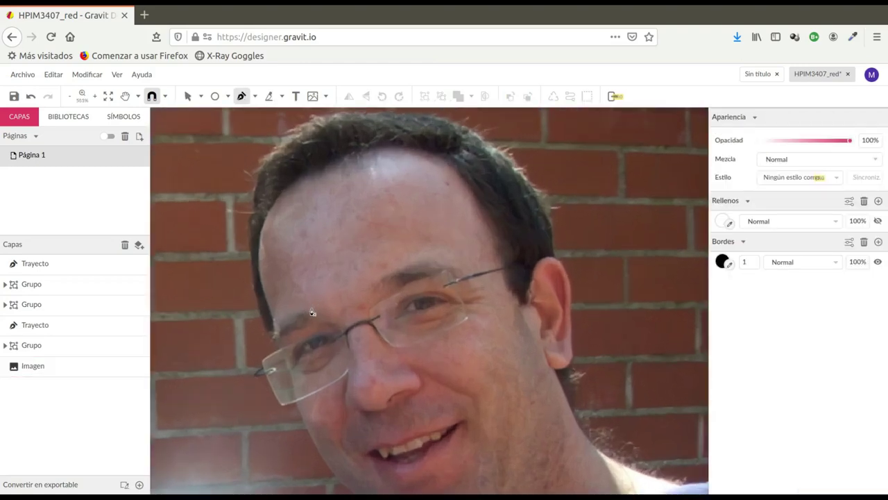
pyautogui.click(333, 324)
pyautogui.click(265, 357)
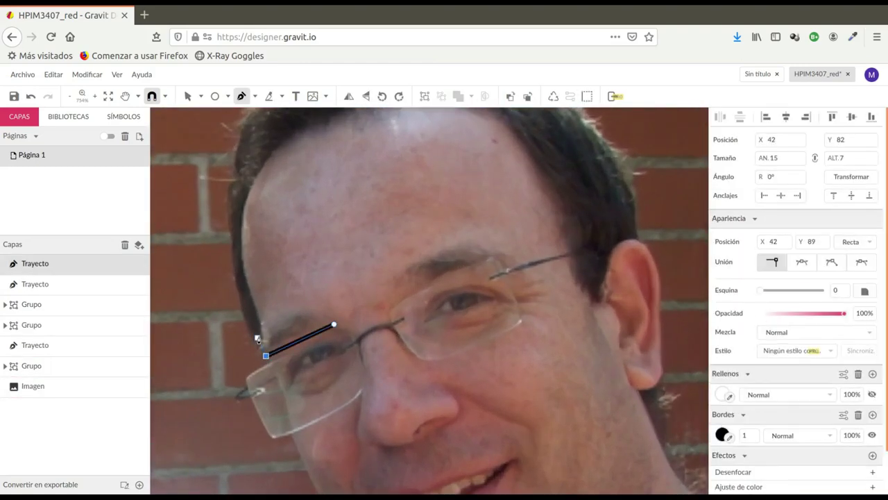
pyautogui.click(257, 338)
pyautogui.click(334, 326)
pyautogui.click(724, 370)
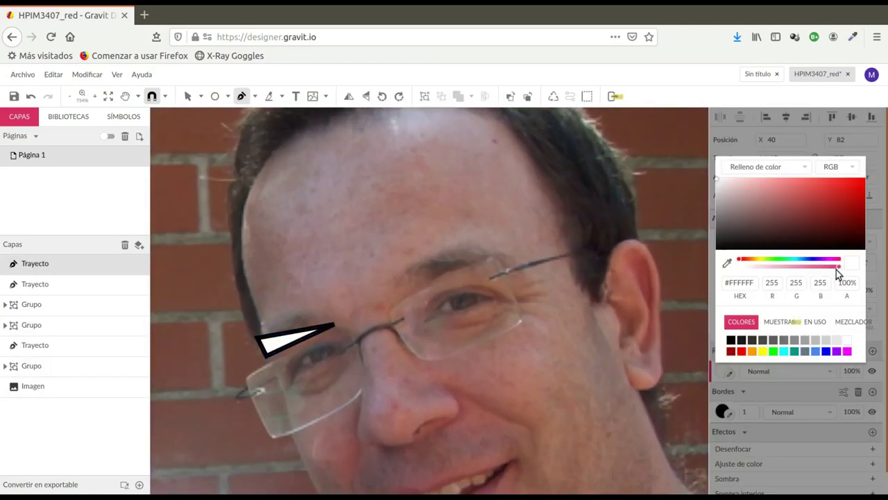
pyautogui.moveTo(842, 271); pyautogui.dragTo(684, 258)
# Curve the new eyebrow shape's long edges to follow the photo, then move it above the blurred eyebrow at X 186, Y 49.
pyautogui.click(202, 97)
pyautogui.click(214, 131)
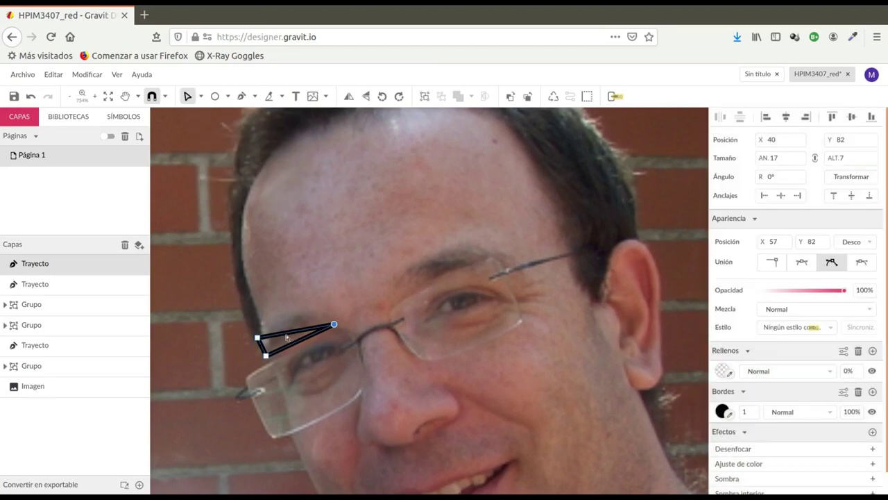
pyautogui.moveTo(291, 330); pyautogui.dragTo(291, 315)
pyautogui.moveTo(294, 343); pyautogui.dragTo(294, 332)
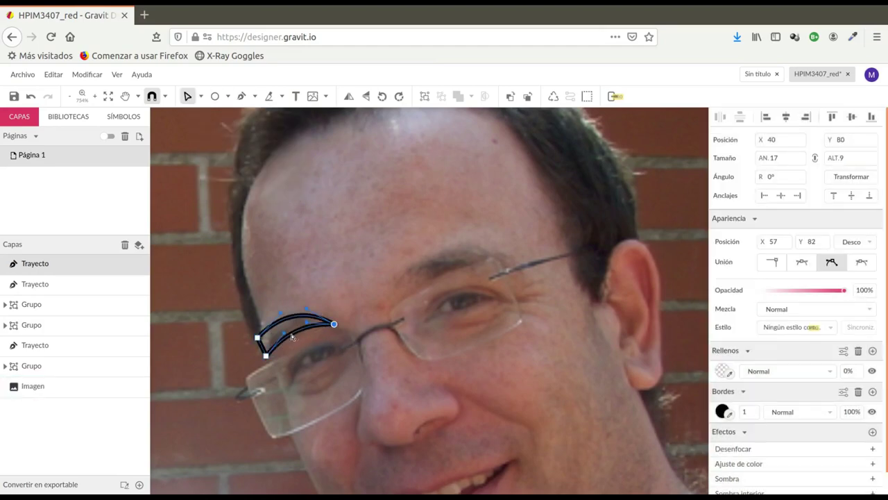
pyautogui.scroll(-3, 283, 251)
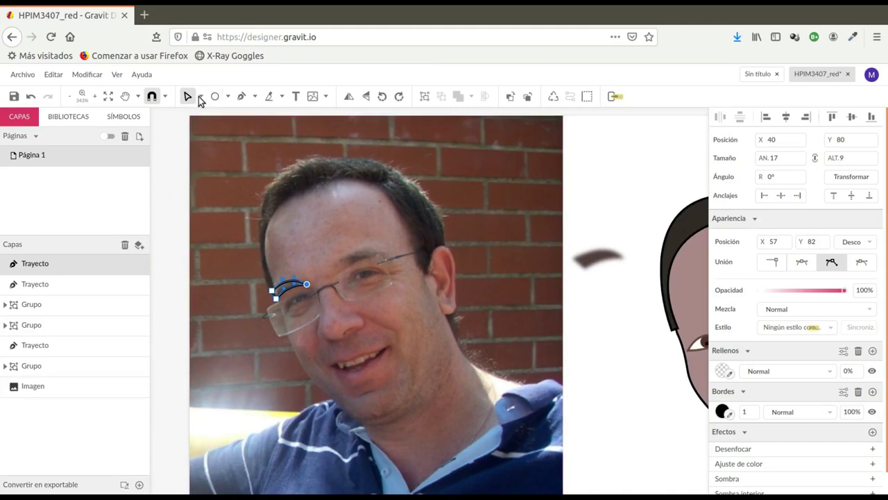
pyautogui.click(187, 97)
pyautogui.moveTo(288, 290); pyautogui.dragTo(586, 225)
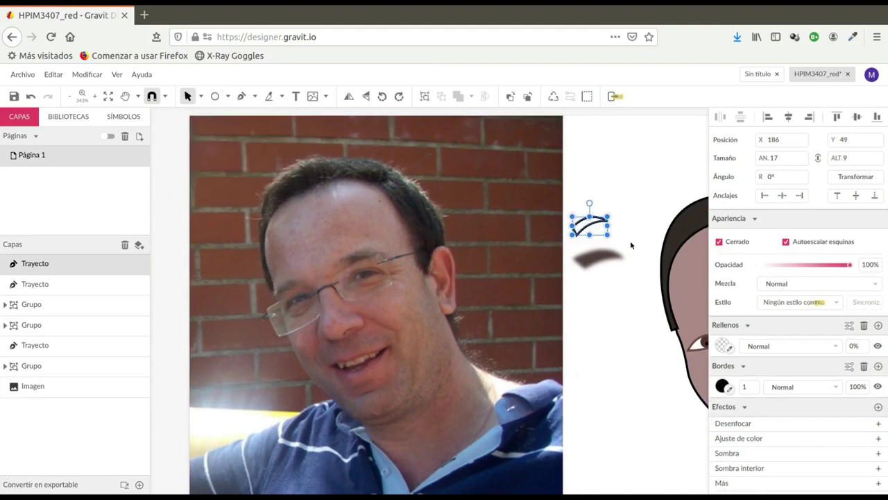
# Set the new eyebrow's border width to 0 and fill it at 100% opacity with the color sampled from the photo's eyebrow.
pyautogui.click(722, 347)
pyautogui.moveTo(738, 244); pyautogui.dragTo(836, 242)
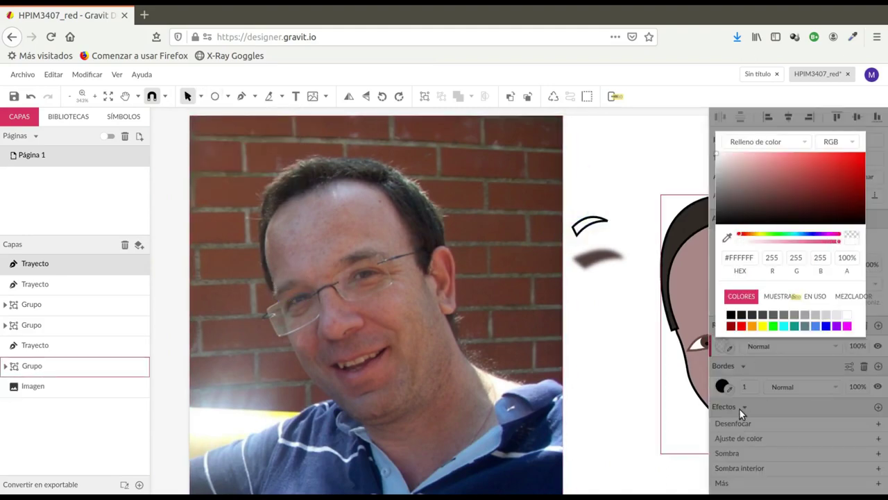
pyautogui.click(739, 408)
pyautogui.moveTo(741, 387); pyautogui.dragTo(766, 382)
pyautogui.click(729, 348)
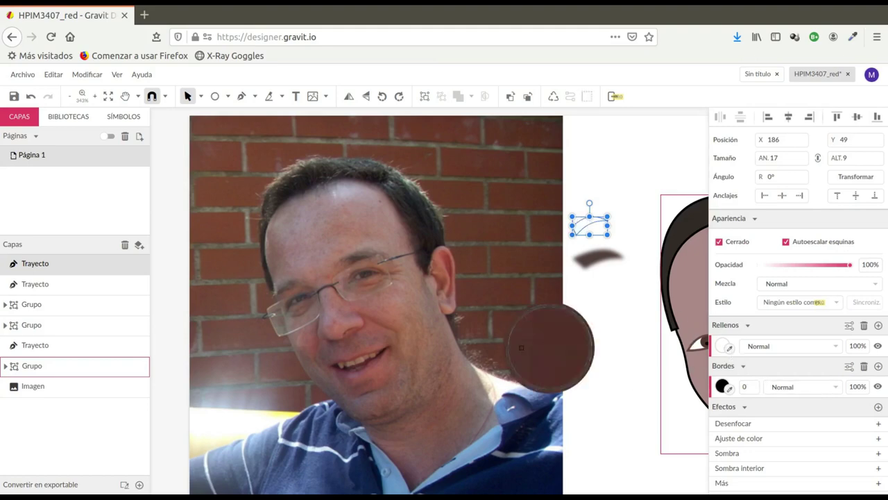
pyautogui.click(282, 289)
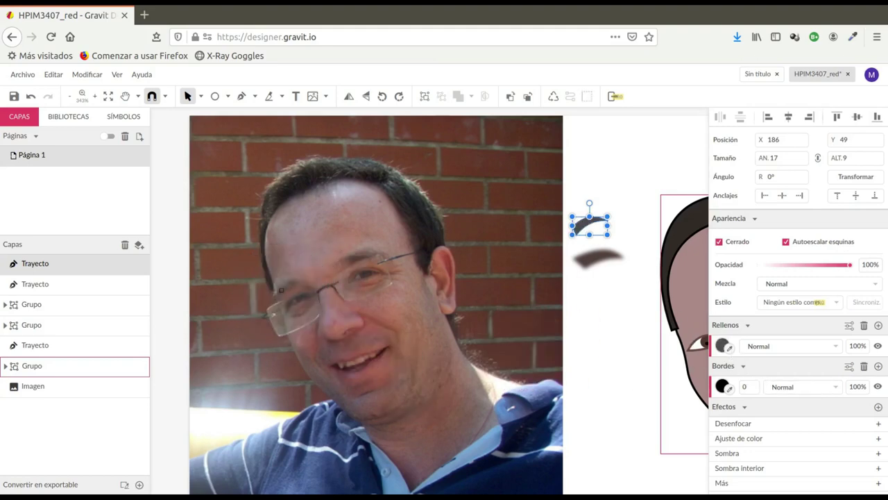
# Blur the new eyebrow with a radius of 2 and place both eyebrows above their eyes on the drawn face.
pyautogui.click(809, 425)
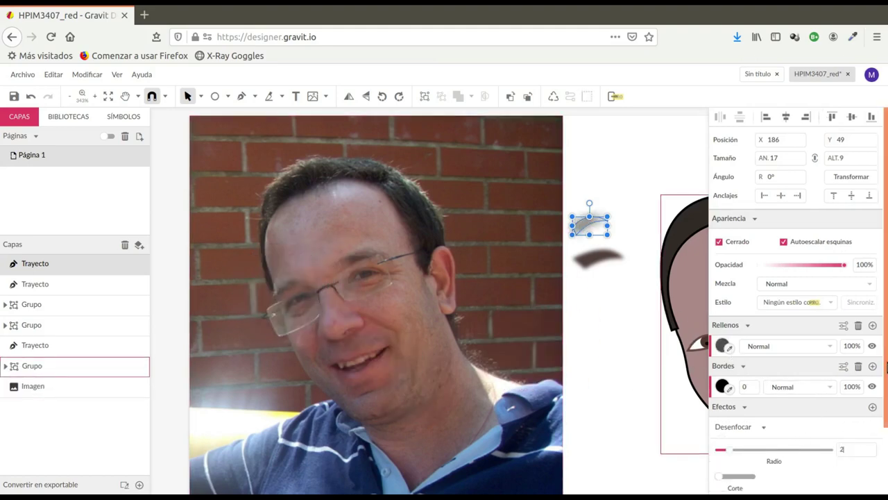
pyautogui.scroll(-3, 618, 326)
pyautogui.hscroll(6, 658, 235)
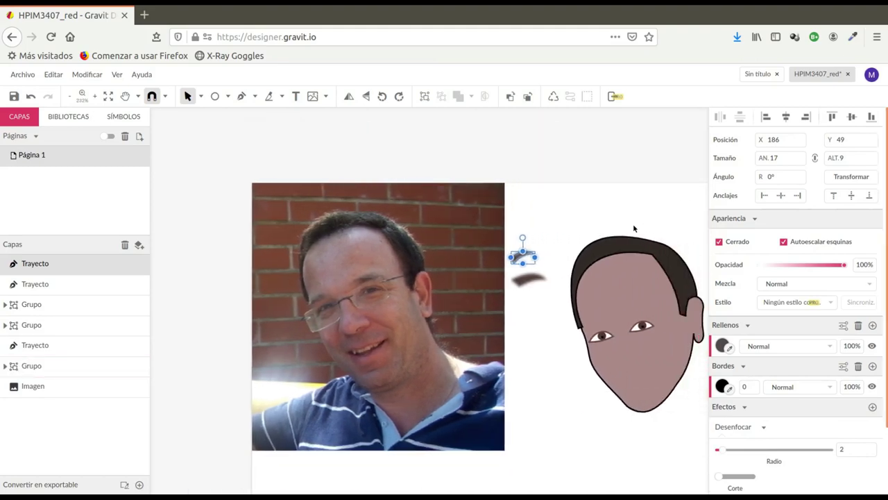
pyautogui.scroll(3, 602, 297)
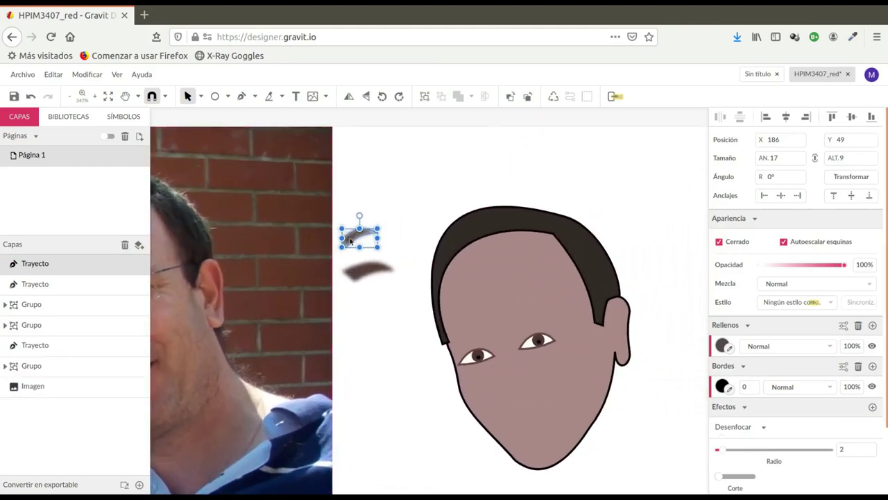
pyautogui.moveTo(350, 241); pyautogui.dragTo(460, 353)
pyautogui.moveTo(369, 271); pyautogui.dragTo(531, 332)
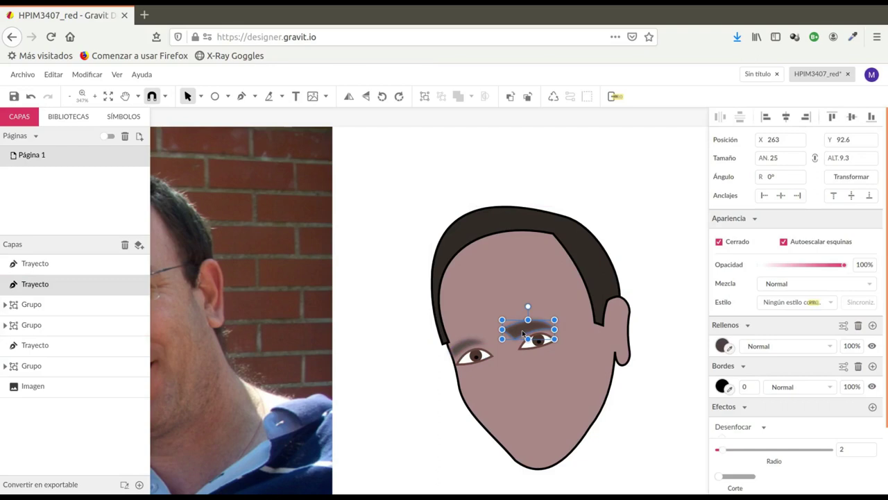
# Recolor the larger eyebrow's fill with the color sampled from the smaller one, then reduce its size.
pyautogui.click(728, 348)
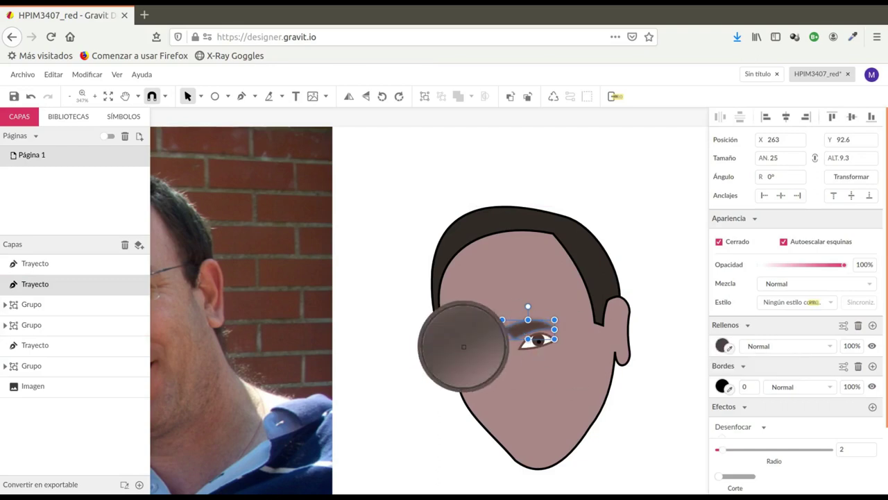
pyautogui.click(463, 345)
pyautogui.click(488, 174)
pyautogui.scroll(-4, 646, 218)
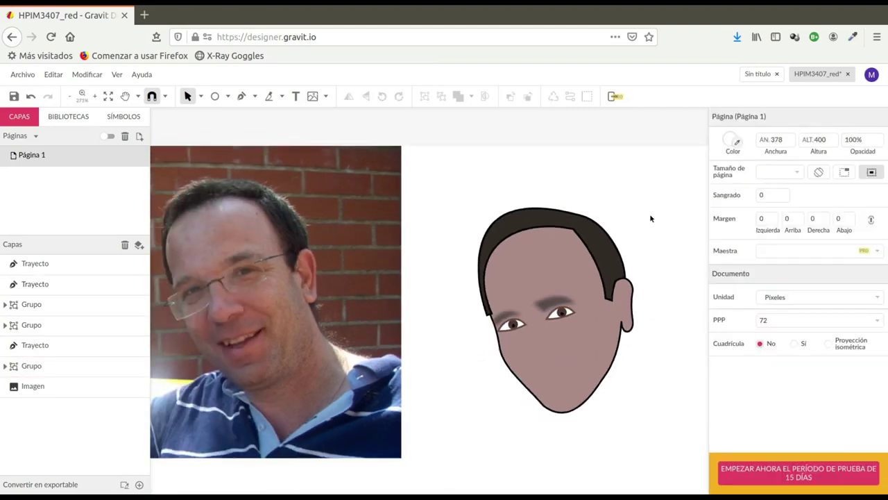
pyautogui.click(539, 297)
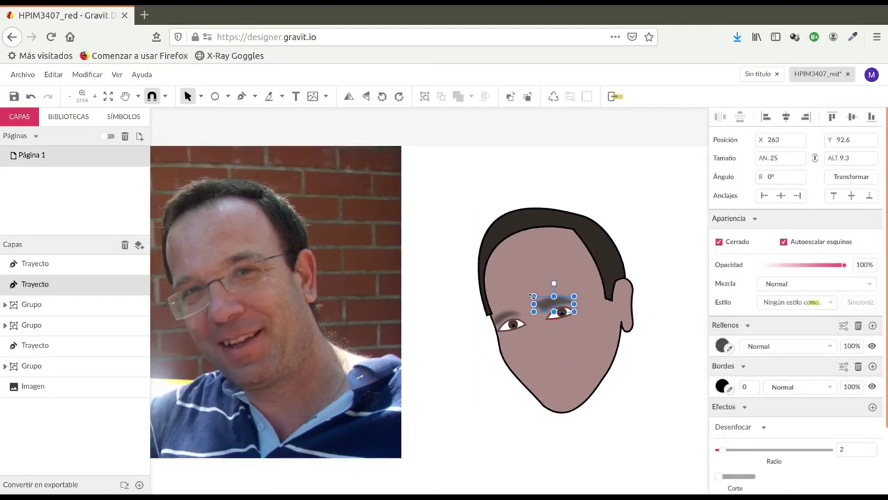
pyautogui.moveTo(534, 296); pyautogui.dragTo(554, 307)
pyautogui.click(621, 199)
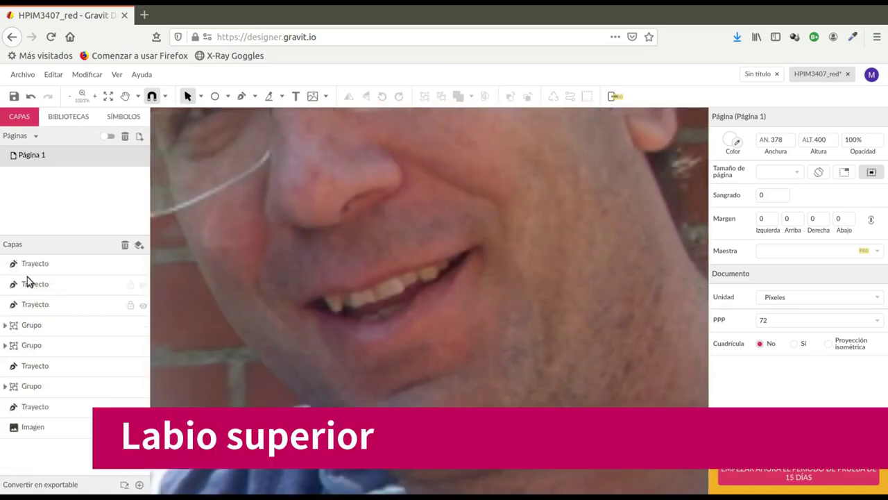
# Trace the photo's upper lip with the Pen as an open three-point line about 29 × 10 px between the mouth corners.
pyautogui.press('p')
pyautogui.click(300, 309)
pyautogui.click(354, 289)
pyautogui.click(477, 247)
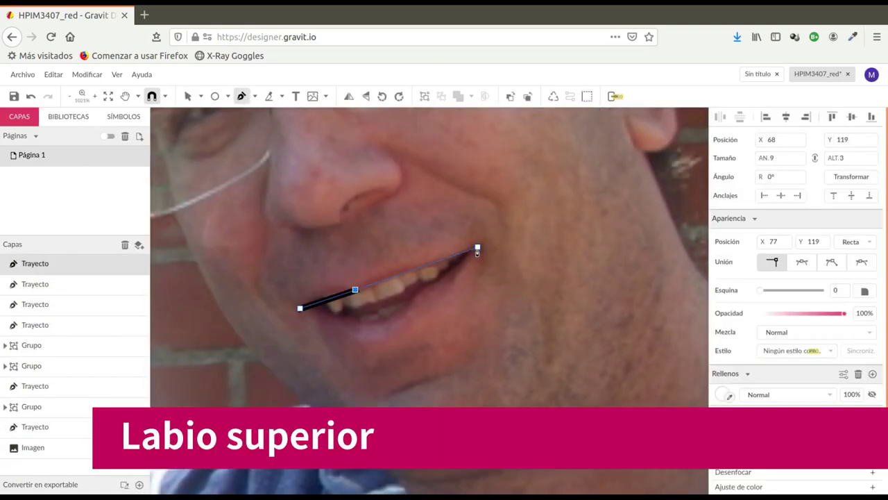
pyautogui.press('Escape')
# Curve the two segments of the upper-lip line to follow the photo's lip.
pyautogui.click(201, 96)
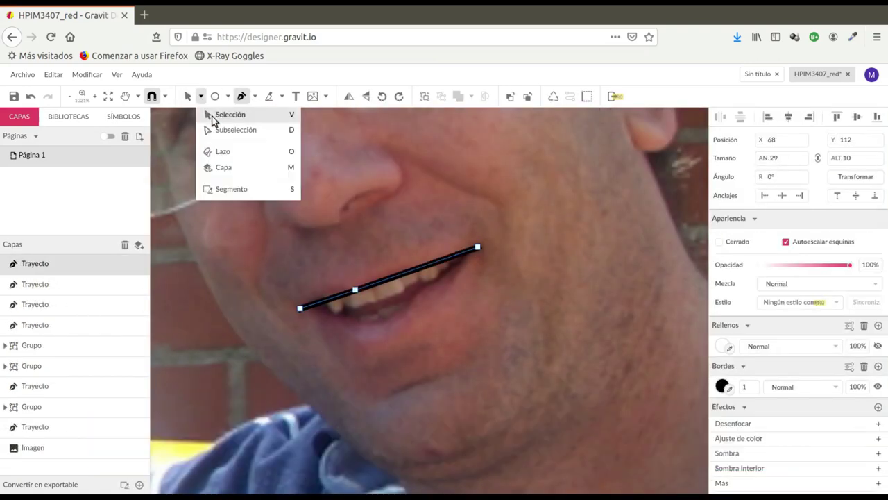
pyautogui.click(229, 113)
pyautogui.moveTo(323, 297); pyautogui.dragTo(323, 291)
pyautogui.moveTo(431, 263); pyautogui.dragTo(406, 238)
# Color the upper-lip line's border with the color sampled from the photo's lip and move it onto the cheek at X 97, Y 96.
pyautogui.click(200, 98)
pyautogui.click(222, 113)
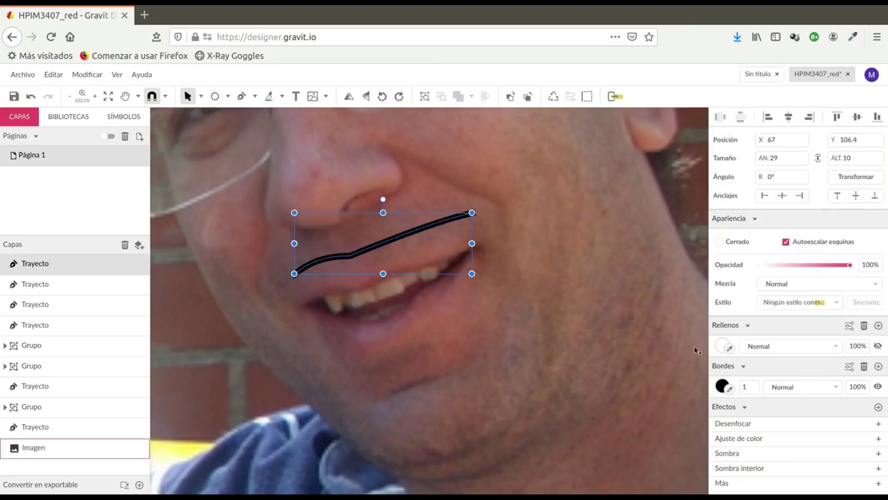
pyautogui.click(369, 288)
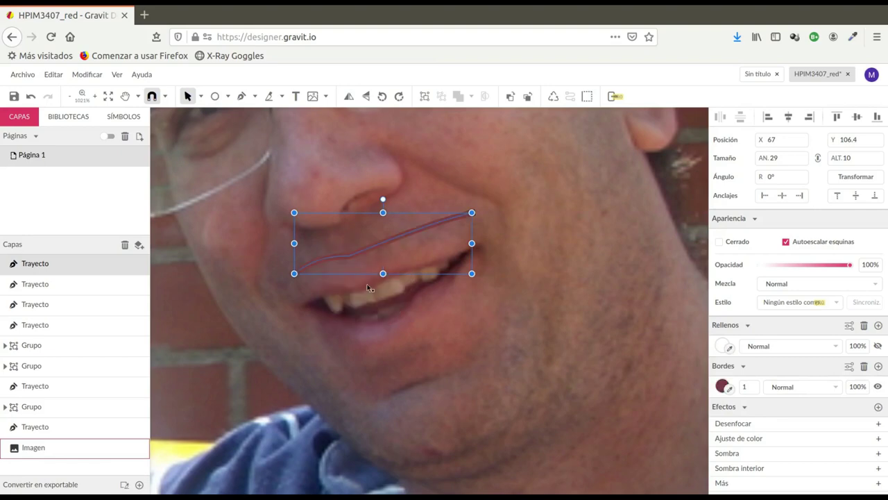
pyautogui.moveTo(410, 235); pyautogui.dragTo(593, 171)
# Draw a closed two-point Pen path about 29 × 10 px between the photo's mouth corners for the lower lip.
pyautogui.press('p')
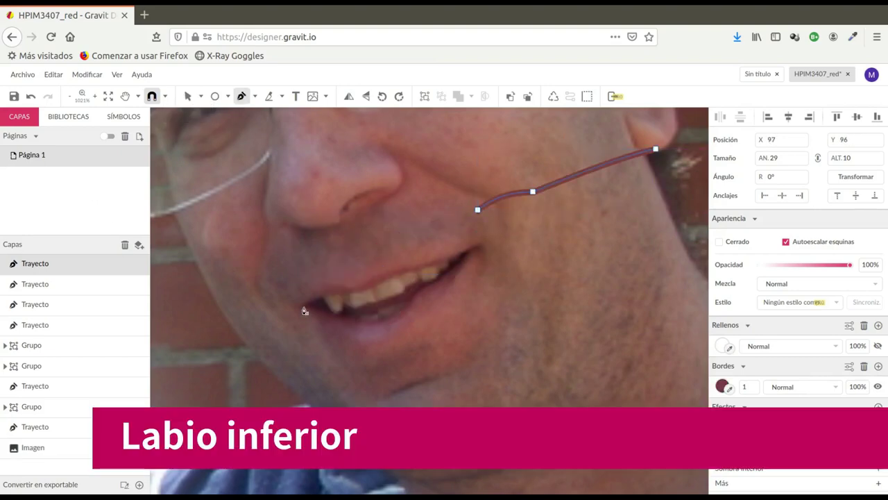
pyautogui.click(300, 308)
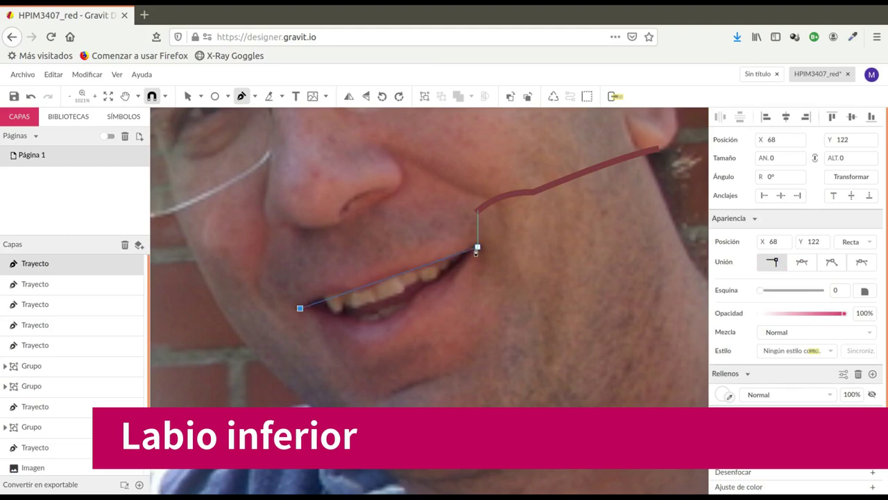
pyautogui.click(477, 246)
pyautogui.click(300, 308)
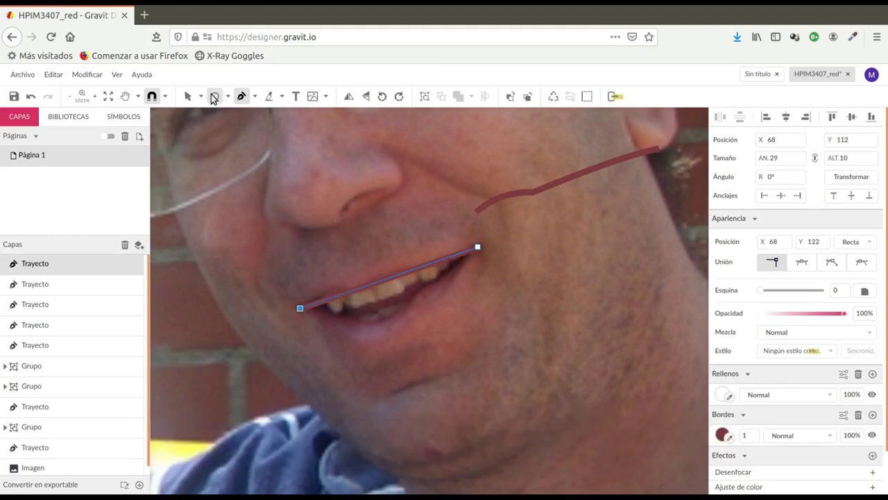
# Bend both edges of the closed path along the lower lip to about 15.1 px high overall, with its fill at 0% opacity.
pyautogui.click(201, 95)
pyautogui.click(229, 130)
pyautogui.moveTo(369, 286); pyautogui.dragTo(382, 339)
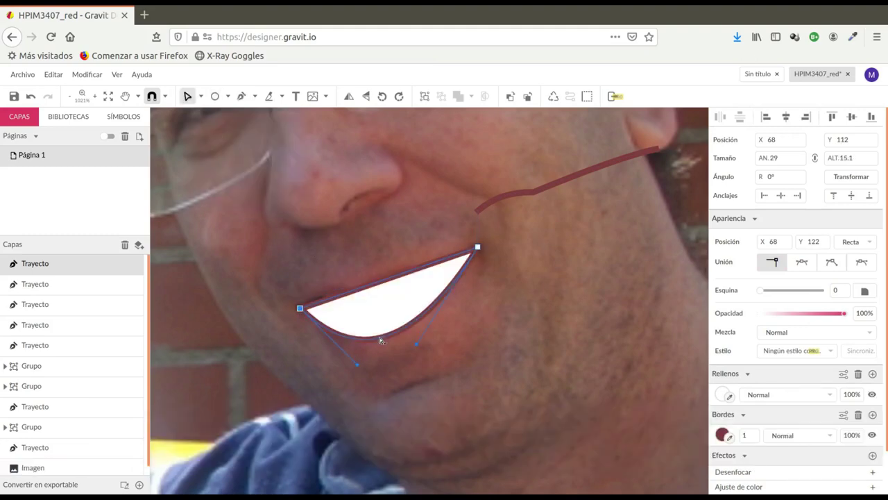
pyautogui.click(726, 395)
pyautogui.moveTo(840, 294); pyautogui.dragTo(391, 283)
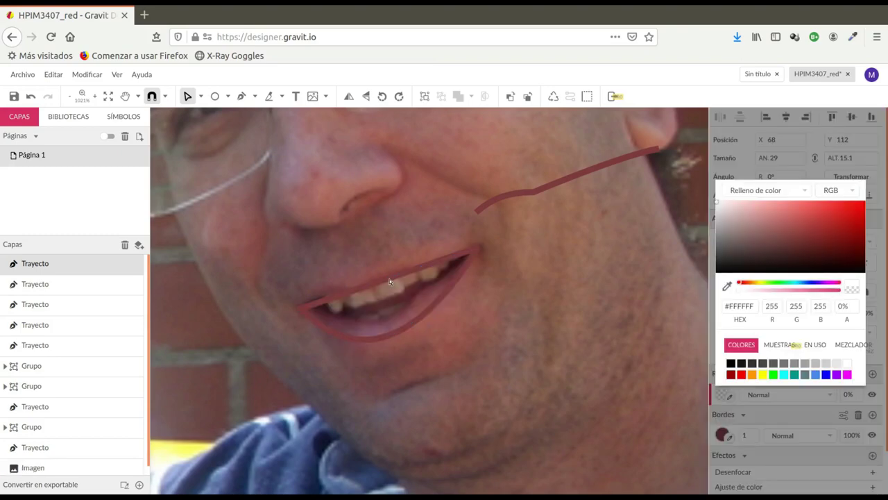
pyautogui.click(388, 313)
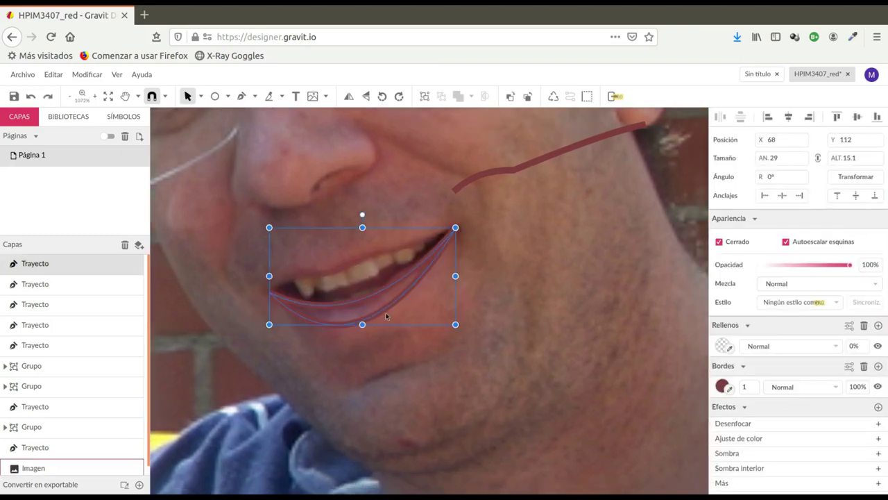
# Move the lower-lip shape beneath the upper-lip line at X 97, Y 97 and set its border width to 0.
pyautogui.moveTo(396, 306); pyautogui.dragTo(580, 212)
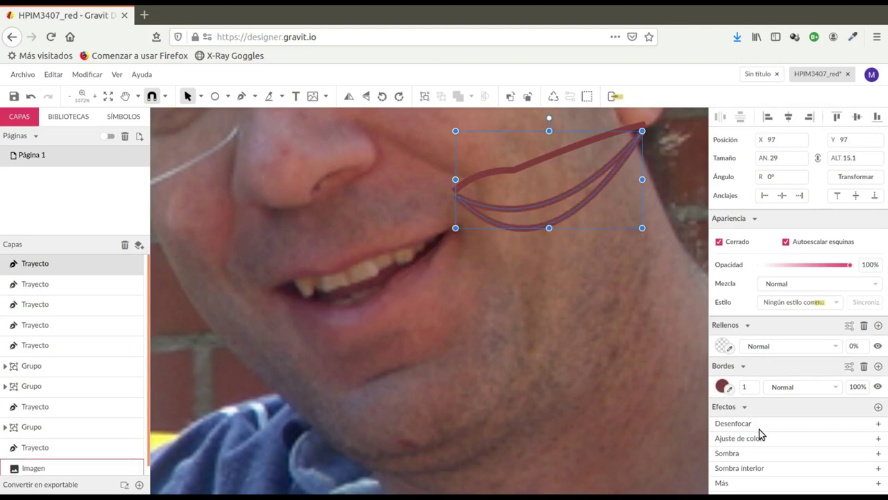
pyautogui.click(753, 387)
pyautogui.write('0')
pyautogui.press('Tab')
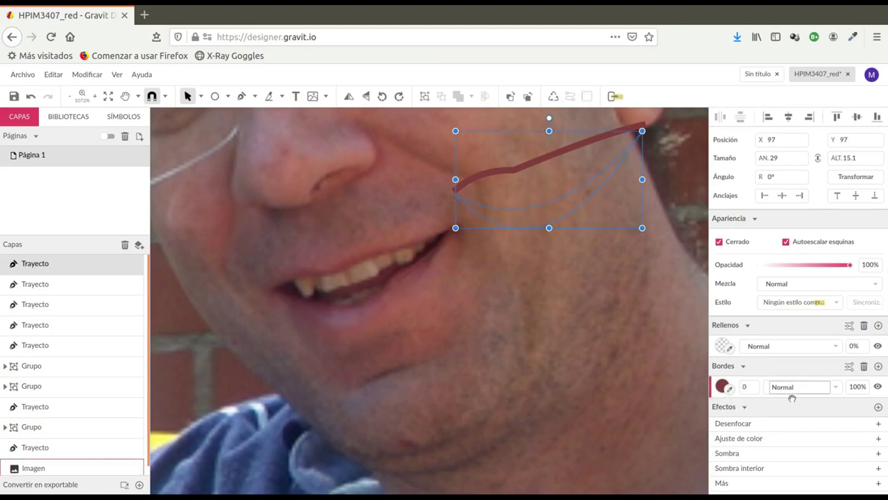
# Fill the lower-lip shape with a radial gradient at 100% opacity and shift the gradient's center down onto the lip.
pyautogui.click(722, 345)
pyautogui.moveTo(741, 241); pyautogui.dragTo(843, 240)
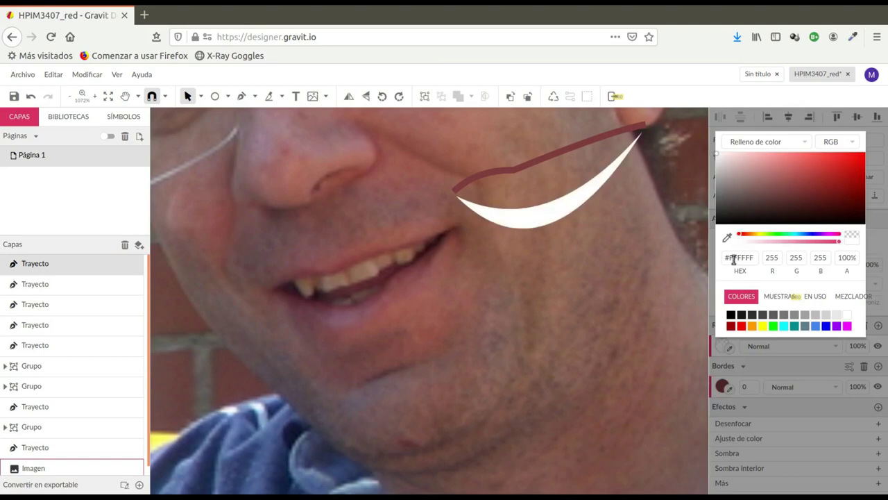
pyautogui.click(805, 140)
pyautogui.click(776, 177)
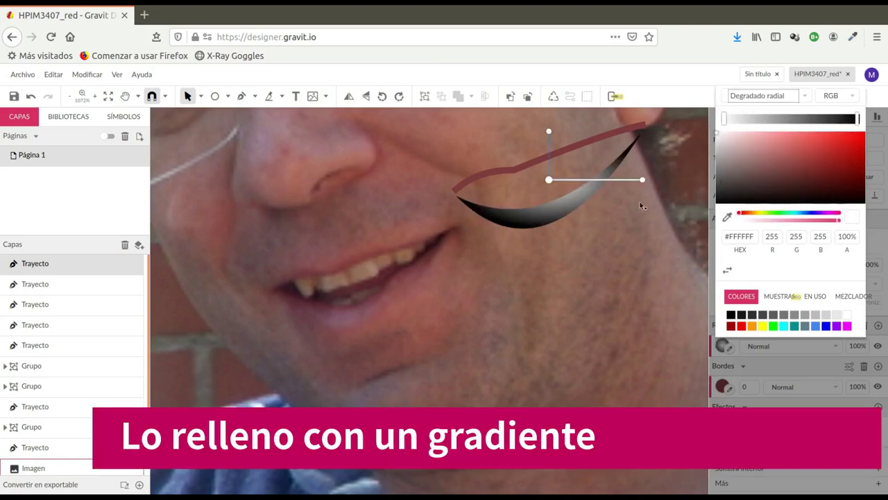
pyautogui.moveTo(549, 180); pyautogui.dragTo(541, 212)
pyautogui.click(549, 132)
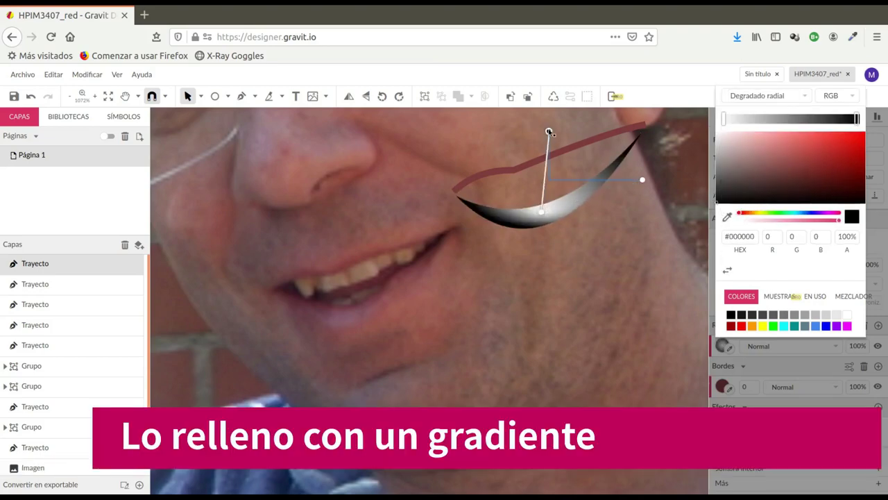
pyautogui.moveTo(549, 132)
pyautogui.mouseDown()
pyautogui.moveTo(549, 143)
pyautogui.moveTo(546, 129)
pyautogui.mouseUp()
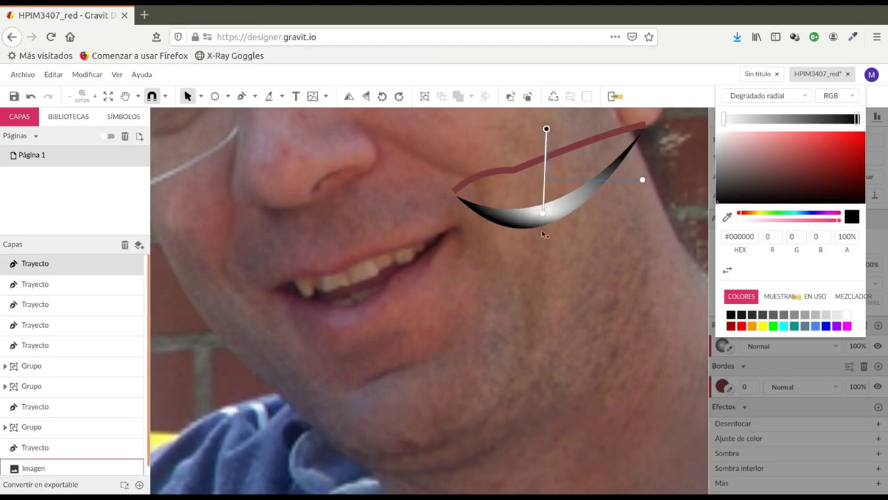
# Set the radial gradient's center color to #855A6D by sampling the photo's lower lip.
pyautogui.click(542, 212)
pyautogui.click(727, 217)
pyautogui.click(348, 317)
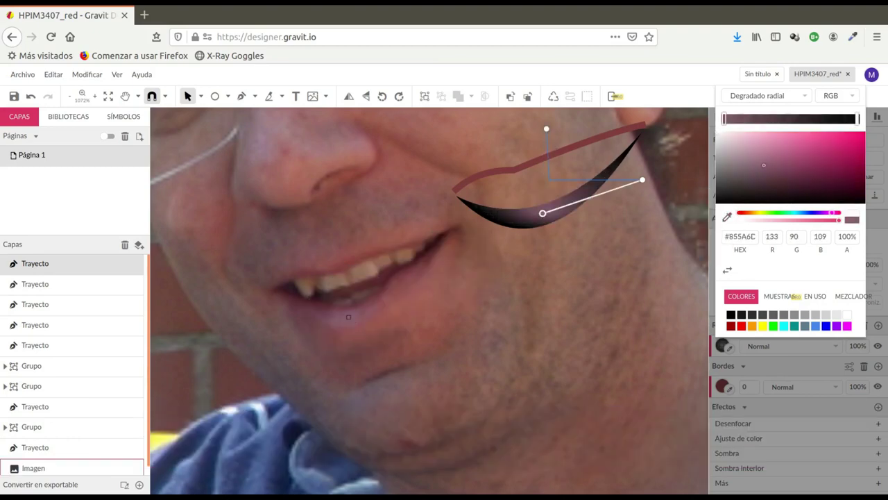
# Pull the radial gradient's outer stop onto the lower lip's tip and color it by sampling the photo beside the mouth corner.
pyautogui.click(642, 180)
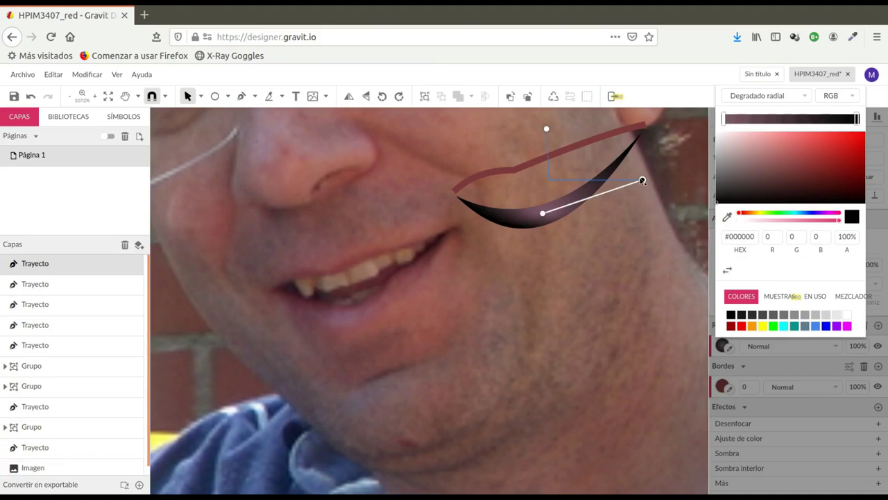
pyautogui.moveTo(643, 180); pyautogui.dragTo(624, 163)
pyautogui.click(727, 216)
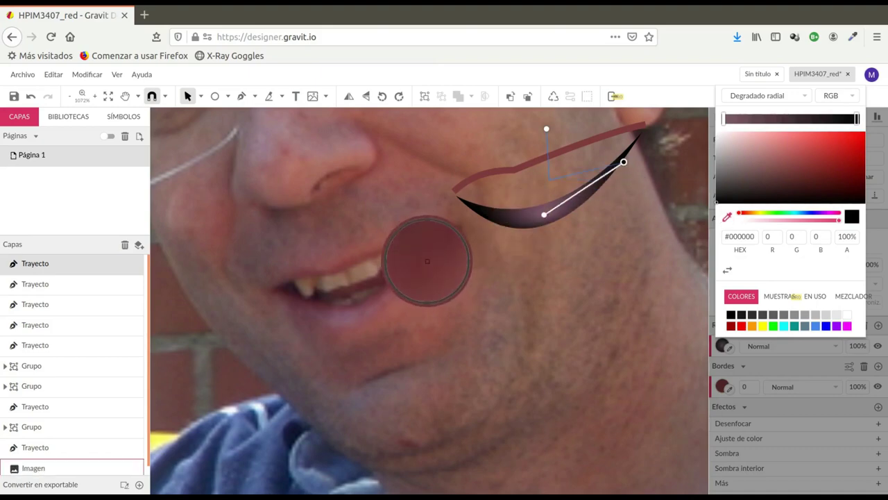
pyautogui.click(425, 262)
pyautogui.click(571, 272)
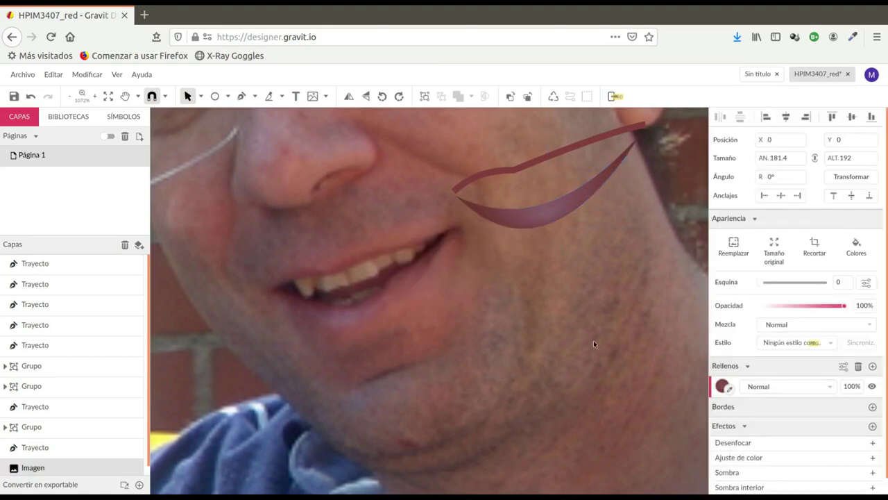
# Trace a closed three-point path about 23 by 10 px over the photo's teeth and set its fill opacity to 0%.
pyautogui.click(242, 96)
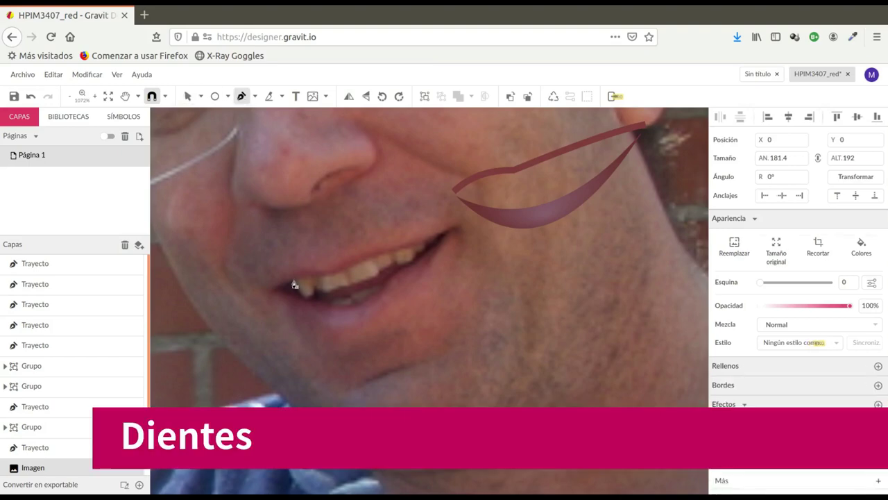
pyautogui.click(308, 299)
pyautogui.click(442, 234)
pyautogui.click(294, 280)
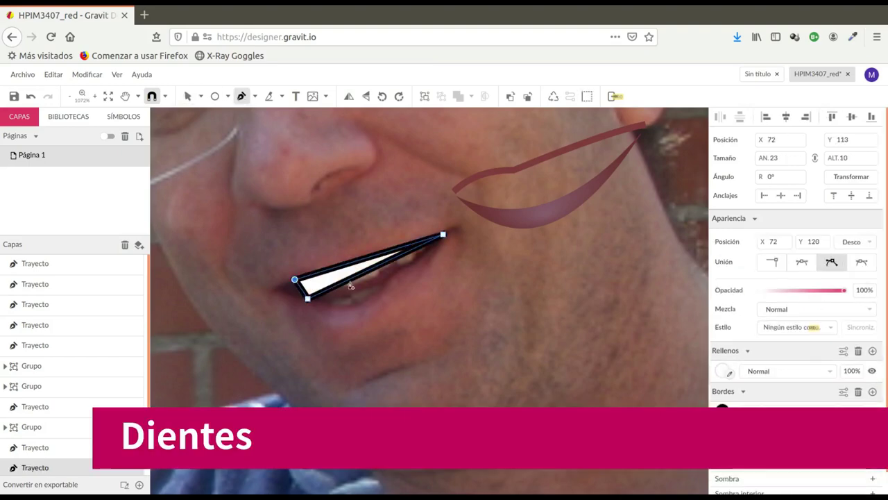
pyautogui.click(723, 370)
pyautogui.moveTo(840, 270); pyautogui.dragTo(362, 273)
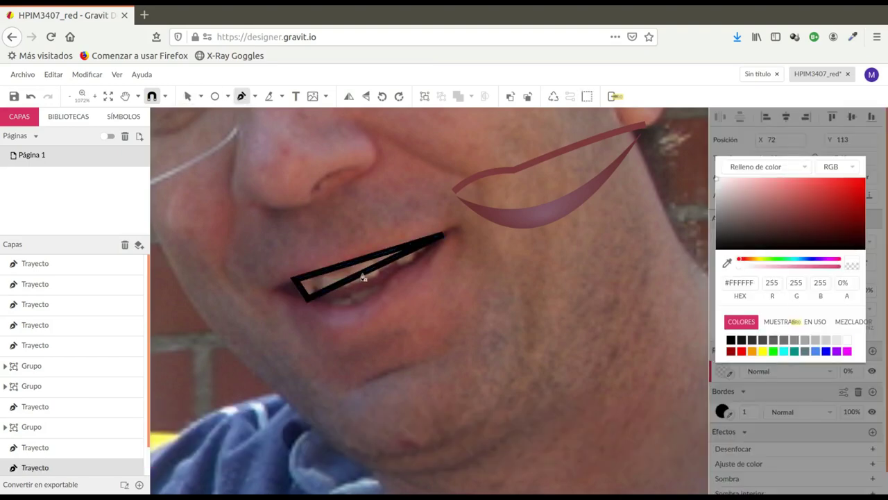
pyautogui.click(363, 271)
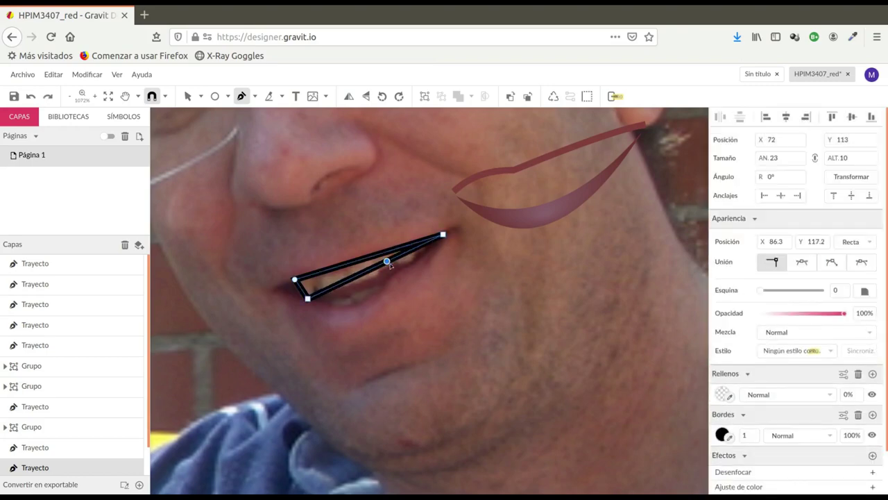
# Bend the teeth path's lower edge outward and move the shape between the drawn lips at X 100, Y 97.7.
pyautogui.click(202, 97)
pyautogui.click(226, 141)
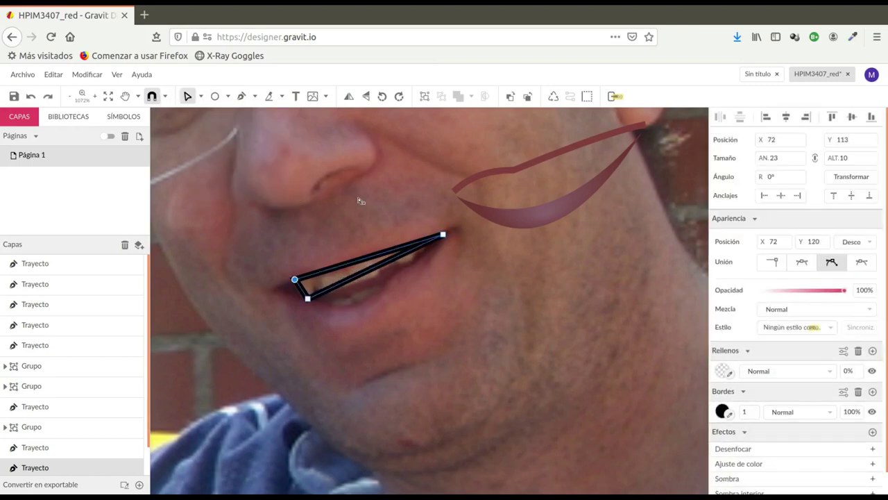
pyautogui.moveTo(359, 275); pyautogui.dragTo(380, 274)
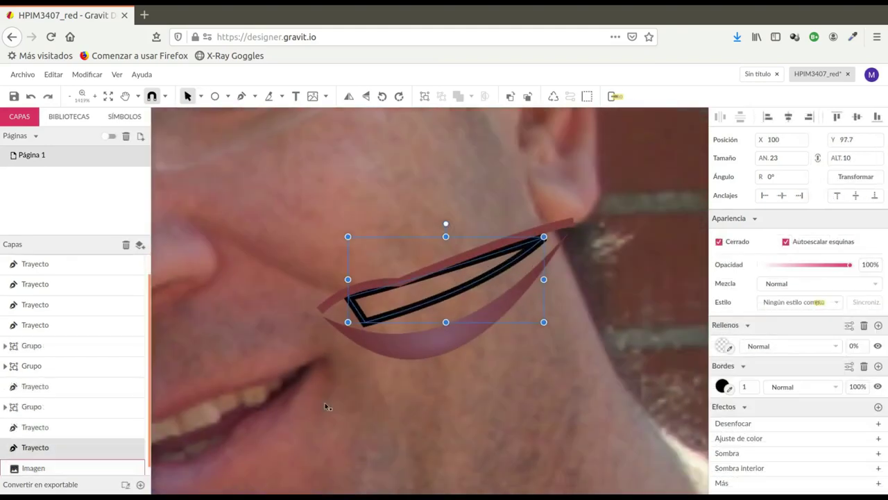
# Fill the teeth shape at 100% opacity with #956F5E sampled from the photo's teeth.
pyautogui.hscroll(-5, 326, 404)
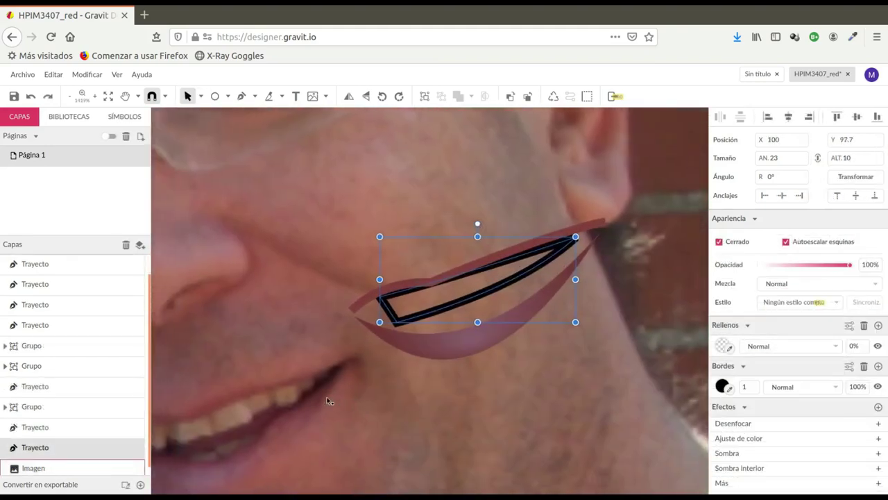
pyautogui.click(723, 346)
pyautogui.moveTo(750, 243); pyautogui.dragTo(857, 241)
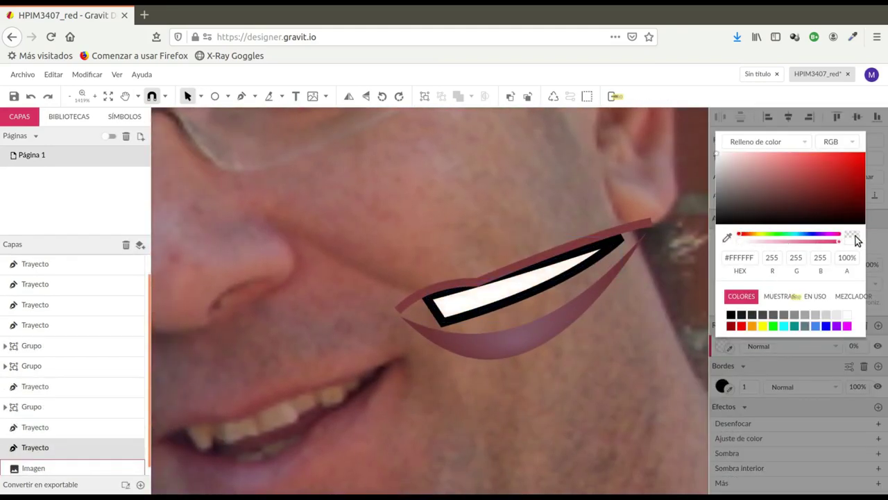
pyautogui.click(727, 238)
pyautogui.click(274, 410)
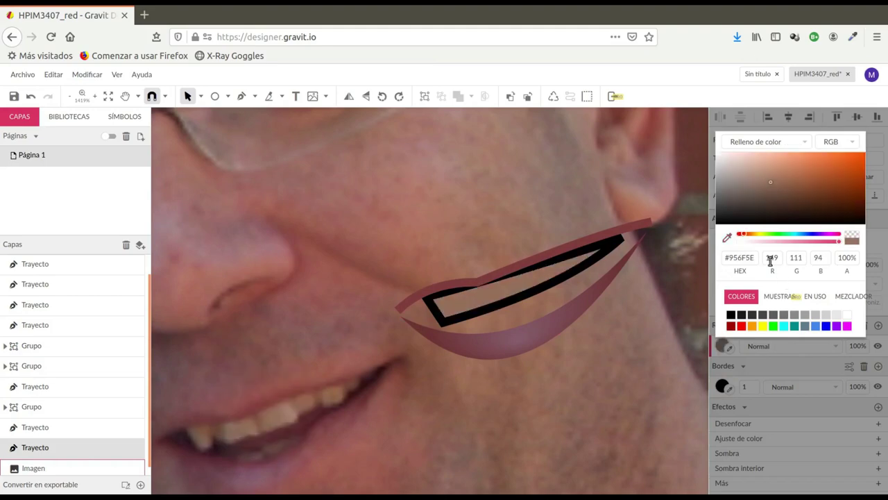
# Set the teeth shape's border width to 0 and lighten its fill to a pale beige.
pyautogui.click(749, 388)
pyautogui.click(748, 387)
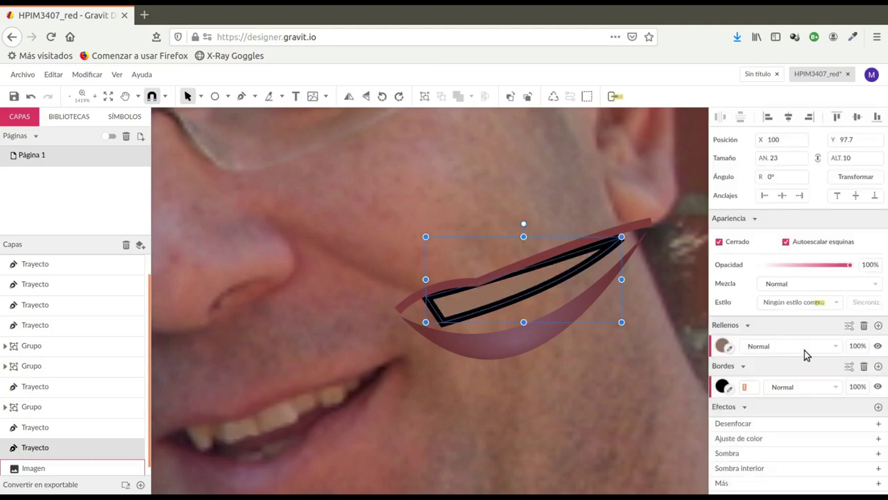
pyautogui.write('0')
pyautogui.press('Tab')
pyautogui.click(724, 345)
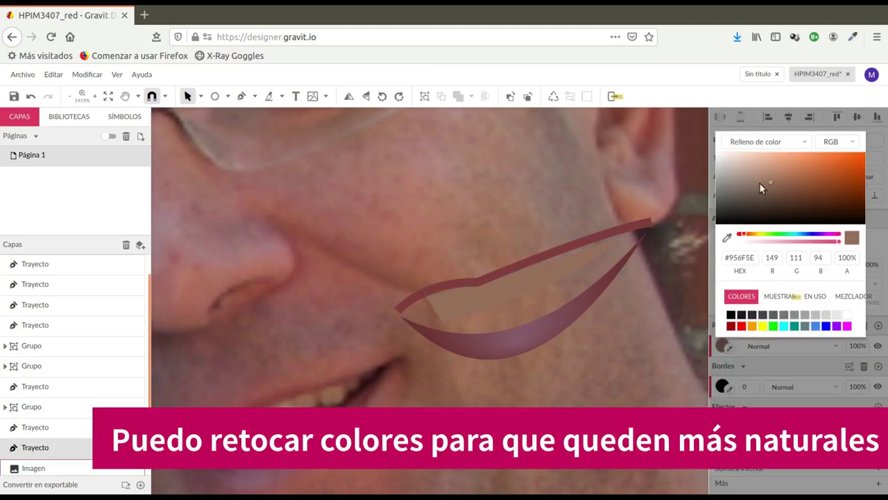
pyautogui.click(748, 163)
# Move the drawn lips and teeth together onto the lower part of the face.
pyautogui.click(200, 99)
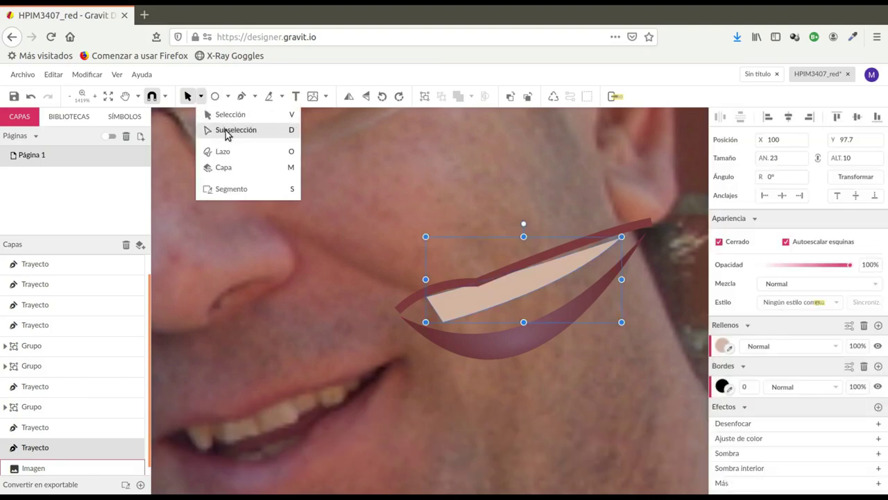
pyautogui.click(226, 131)
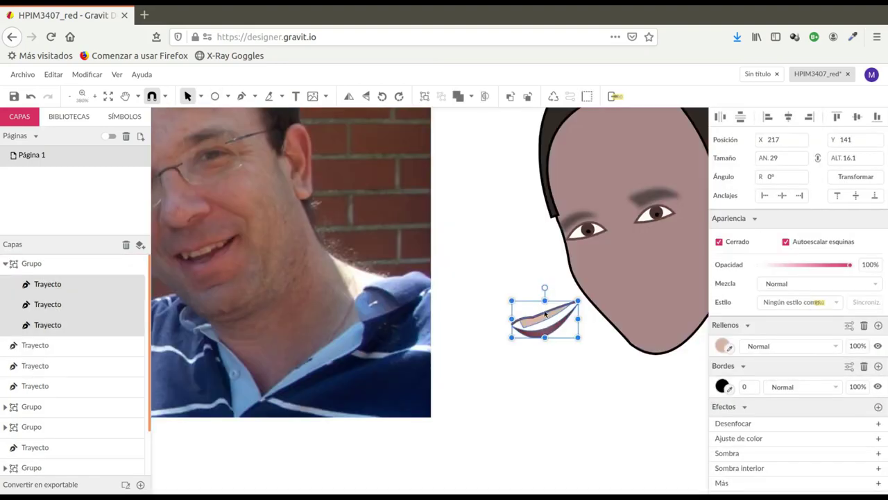
pyautogui.moveTo(545, 314); pyautogui.dragTo(650, 291)
pyautogui.click(561, 422)
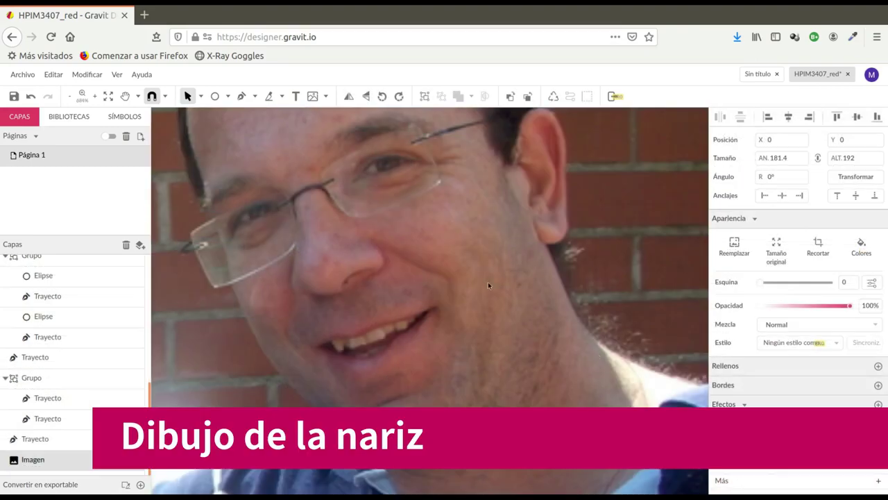
# Trace the photo's nose with an open path about 22 by 22 px, from the glasses bridge around the nostrils and up the far side.
pyautogui.click(241, 97)
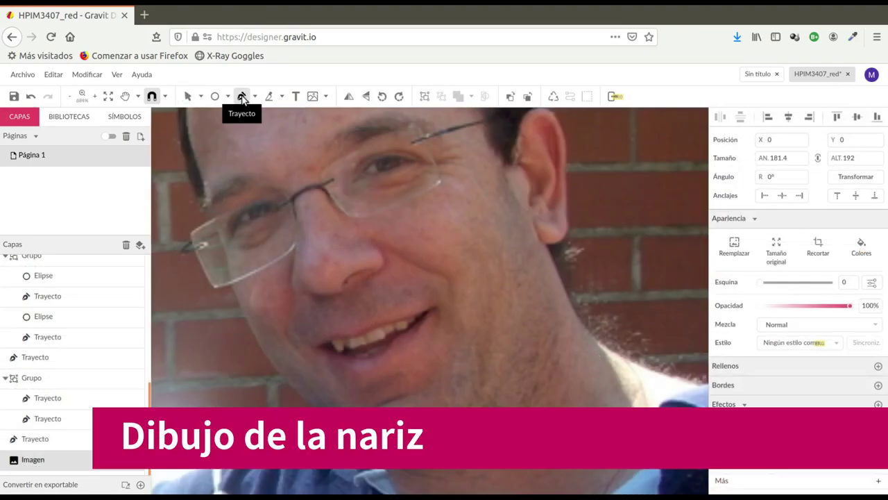
pyautogui.click(294, 205)
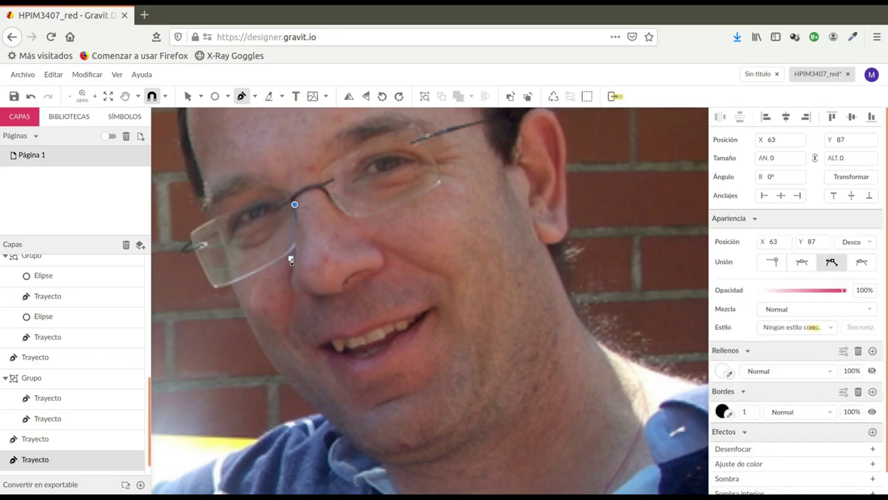
pyautogui.click(294, 262)
pyautogui.click(298, 286)
pyautogui.click(319, 295)
pyautogui.click(339, 286)
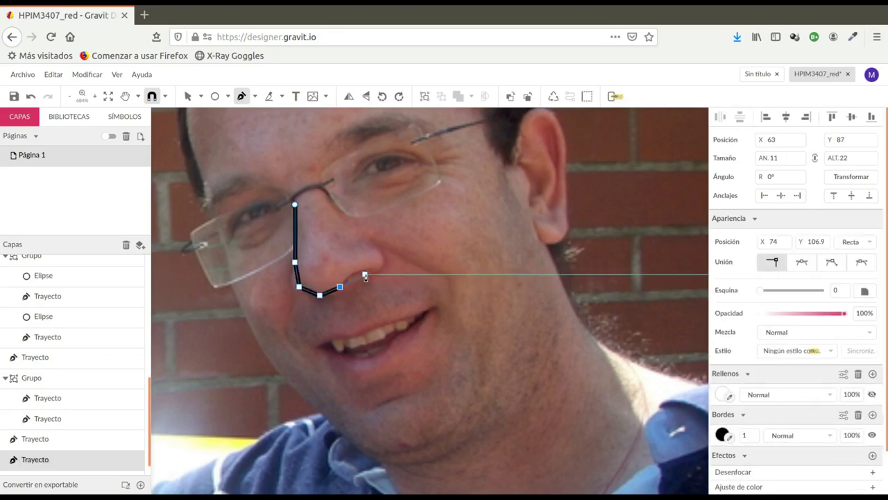
pyautogui.click(373, 270)
pyautogui.click(385, 258)
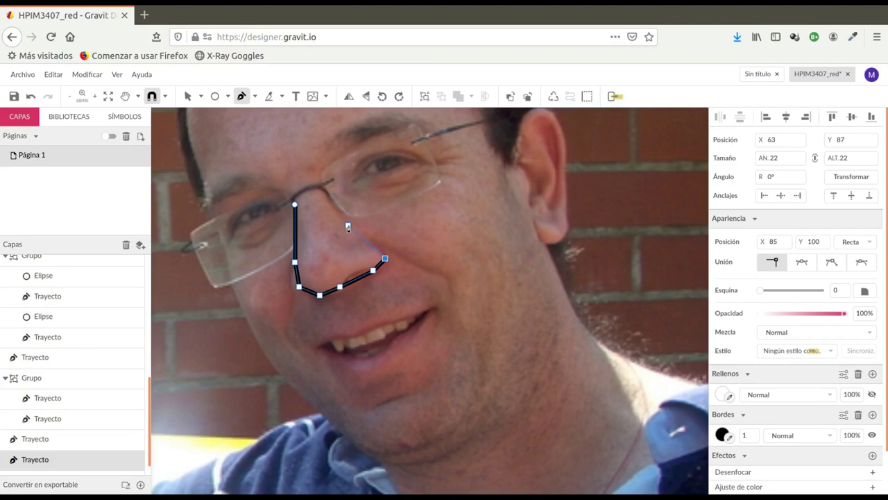
pyautogui.click(348, 228)
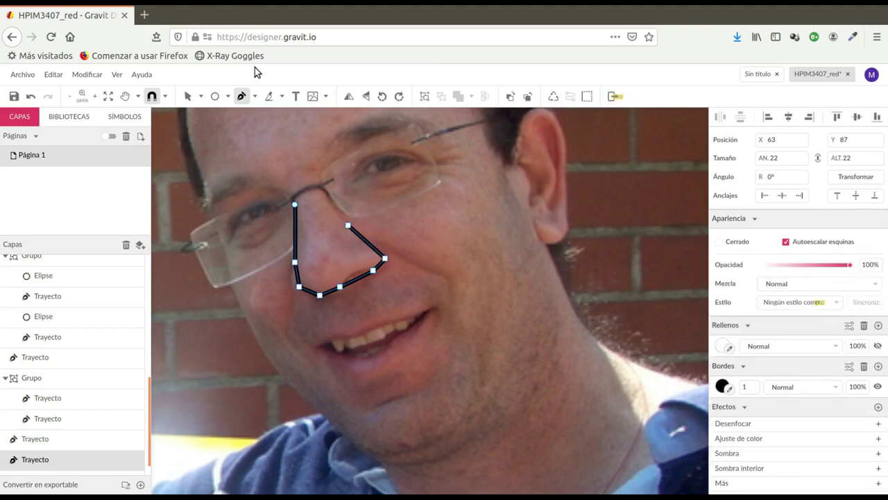
# Bend the nose path's left side and lower-left corner to follow the photo, about 22.8 px wide overall.
pyautogui.click(200, 97)
pyautogui.click(206, 131)
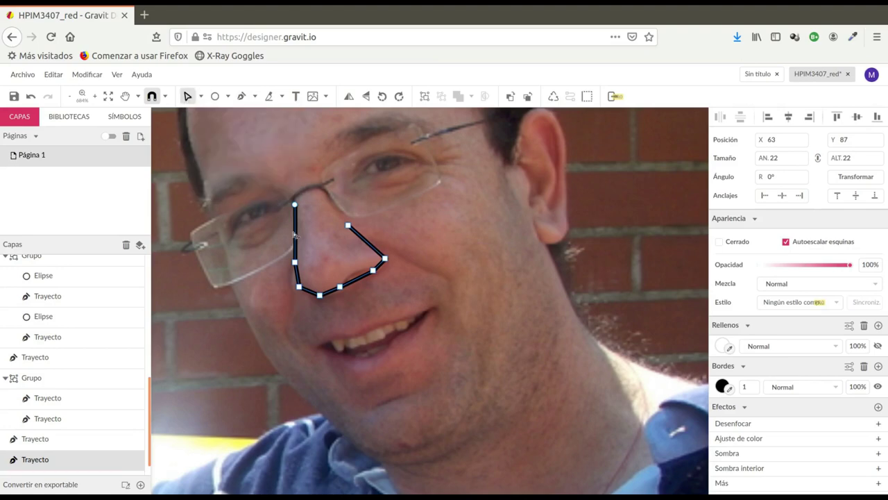
pyautogui.moveTo(297, 241); pyautogui.dragTo(300, 243)
pyautogui.moveTo(297, 273); pyautogui.dragTo(302, 223)
pyautogui.click(295, 263)
pyautogui.scroll(2, 322, 277)
pyautogui.click(304, 282)
pyautogui.scroll(4, 319, 290)
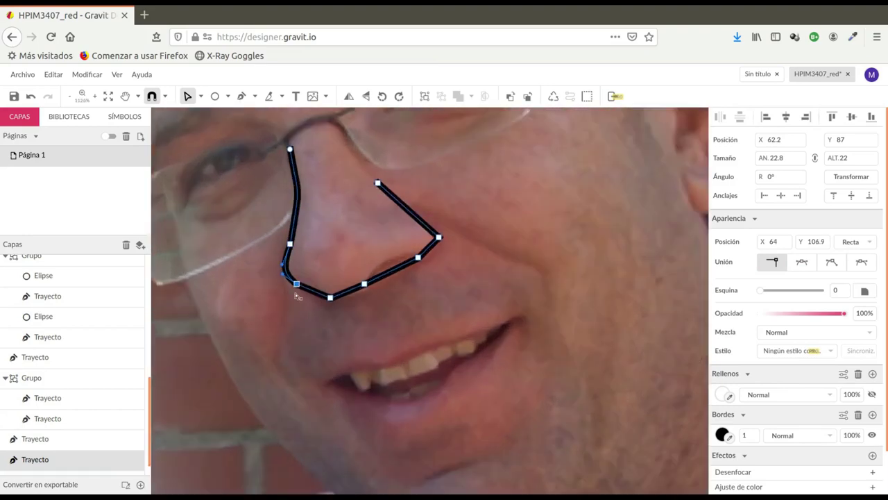
pyautogui.moveTo(297, 283); pyautogui.dragTo(297, 290)
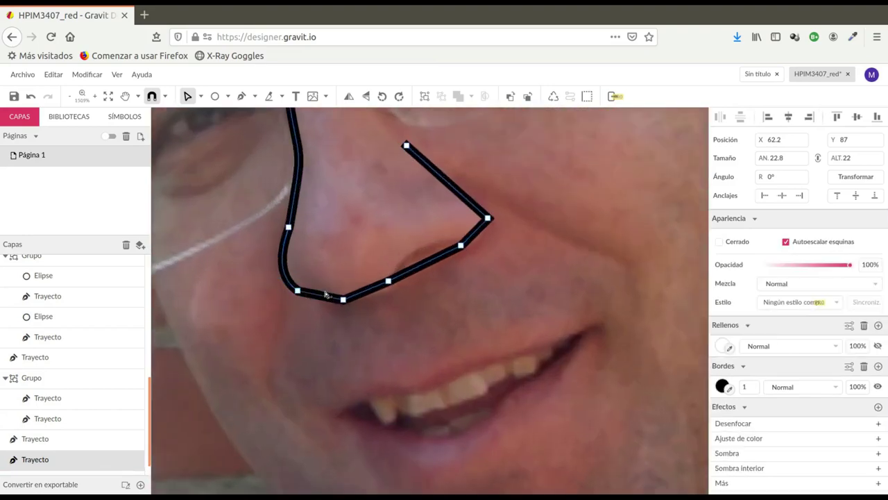
# Curve the nose path's base, right nostril and right side to match the photo.
pyautogui.moveTo(425, 269); pyautogui.dragTo(429, 258)
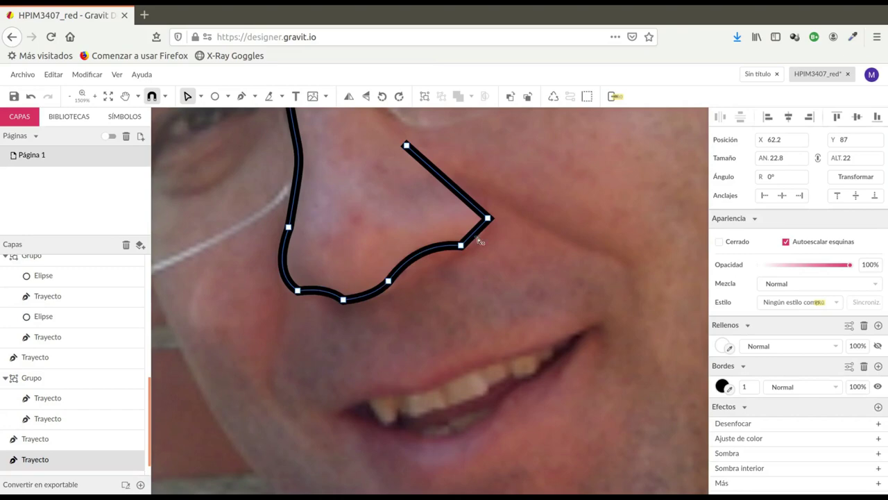
pyautogui.moveTo(478, 238); pyautogui.dragTo(479, 237)
pyautogui.moveTo(445, 180); pyautogui.dragTo(471, 181)
pyautogui.click(488, 218)
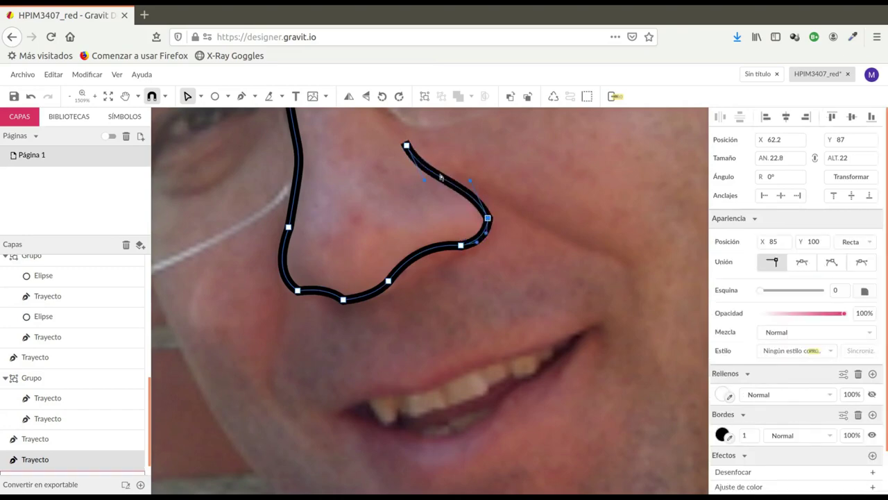
pyautogui.click(343, 299)
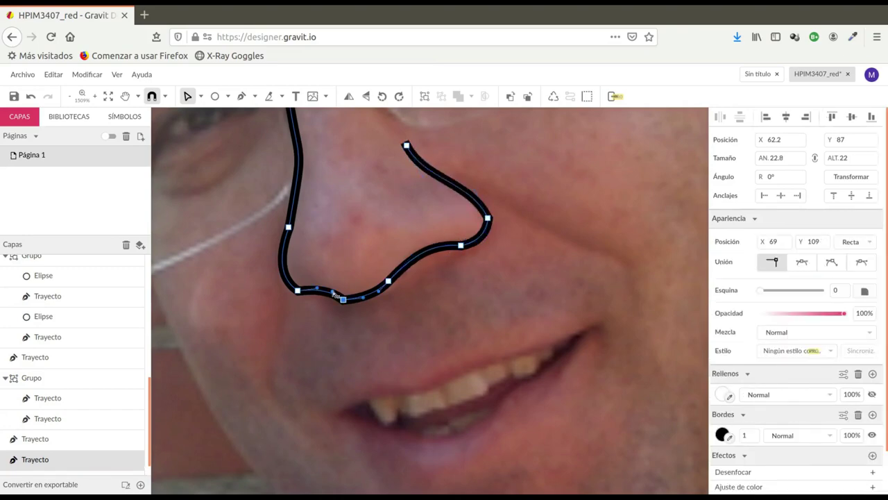
# Refine the curve at the nose path's left nostril so the whole path is about 22.4 px wide.
pyautogui.scroll(-1, 317, 304)
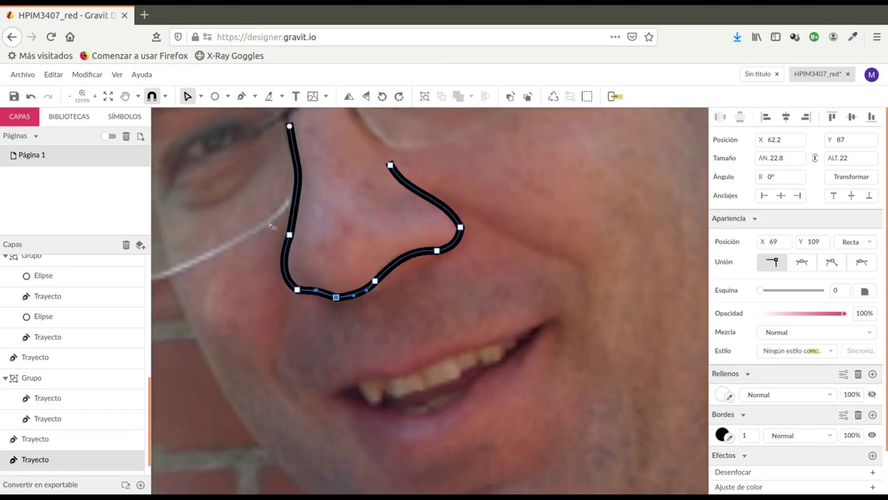
pyautogui.click(290, 234)
pyautogui.moveTo(281, 260); pyautogui.dragTo(287, 249)
pyautogui.scroll(-3, 345, 247)
pyautogui.click(200, 96)
pyautogui.click(229, 114)
pyautogui.scroll(-5, 583, 297)
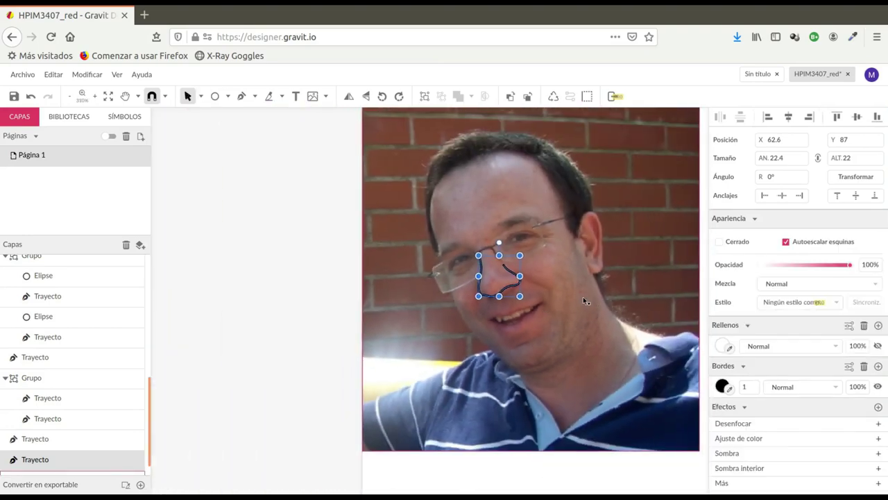
# Move the nose outline onto the drawn face between the eyes and the mouth, at X 259.8, Y 110.1.
pyautogui.hscroll(3, 594, 304)
pyautogui.scroll(1, 324, 256)
pyautogui.moveTo(169, 235); pyautogui.dragTo(460, 311)
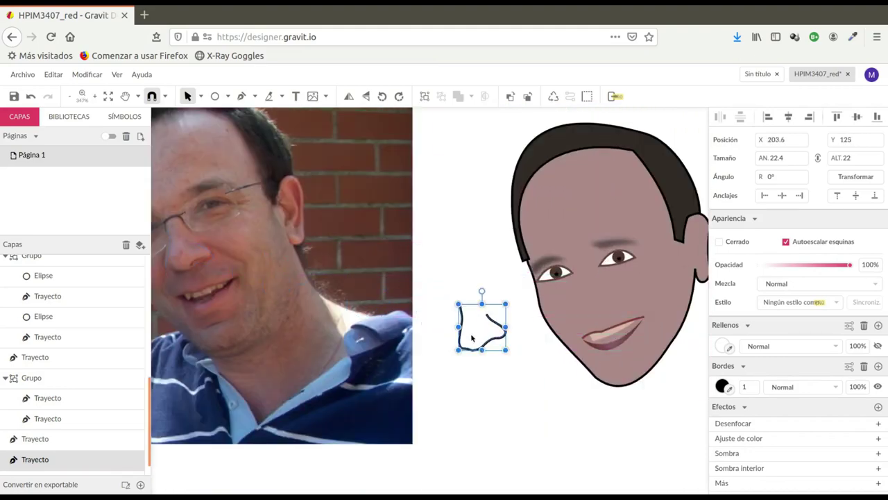
pyautogui.moveTo(480, 347); pyautogui.dragTo(574, 310)
pyautogui.click(508, 357)
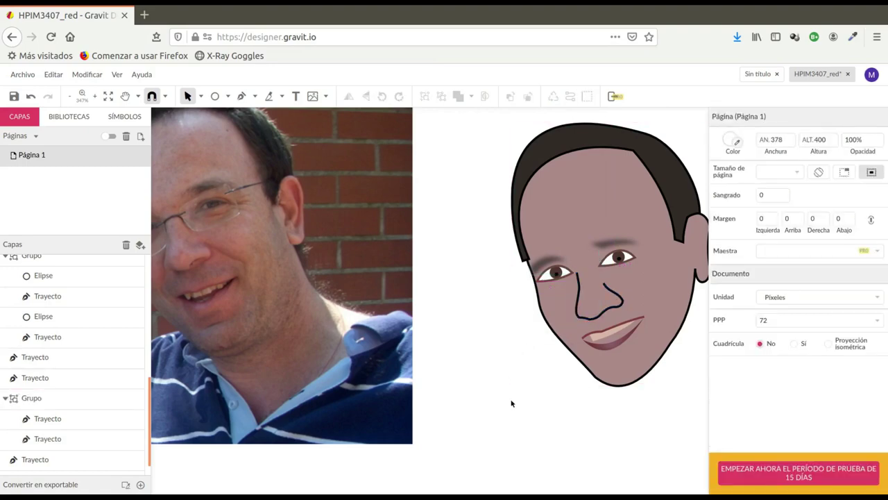
# Set the nose outline's border width to 0.5.
pyautogui.click(617, 306)
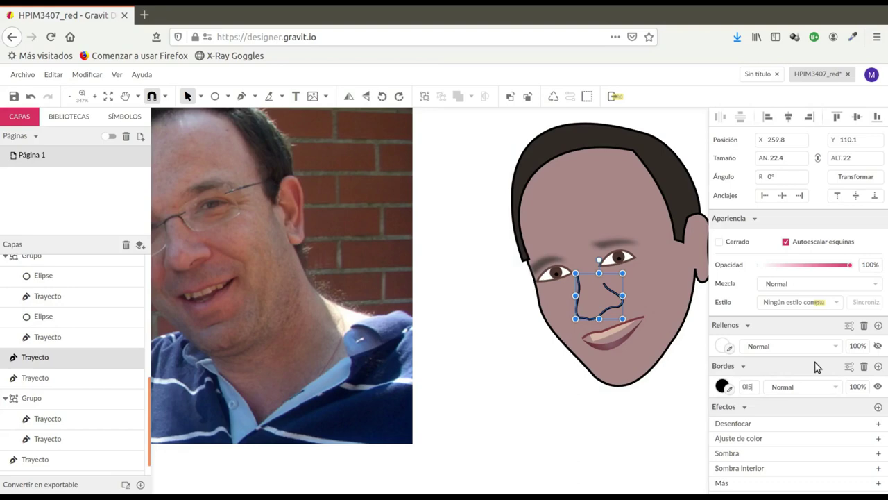
pyautogui.press('Return')
pyautogui.click(544, 443)
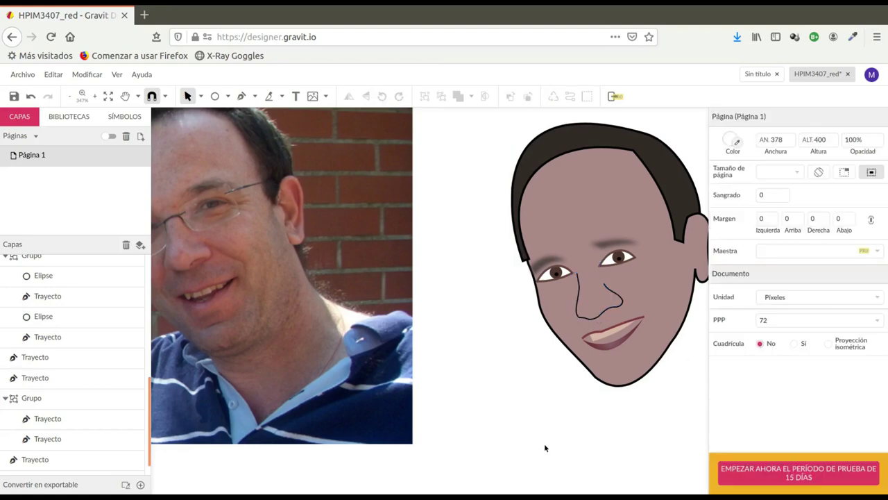
pyautogui.click(616, 309)
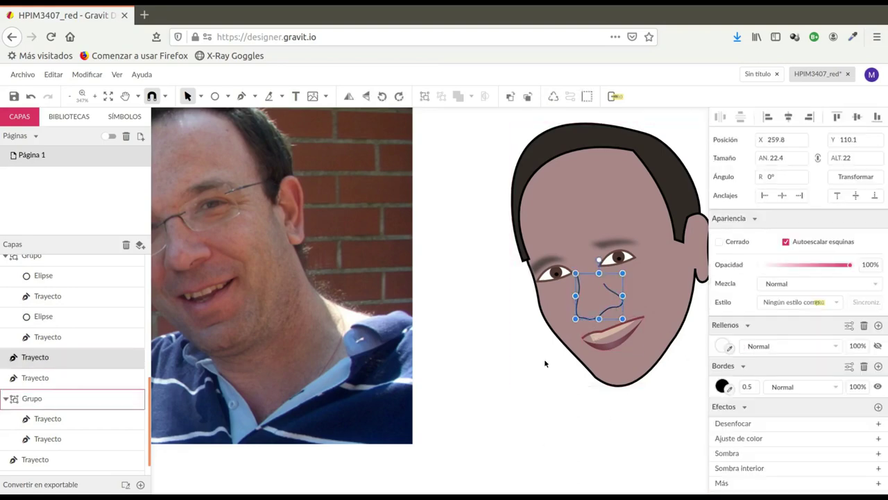
# Compare the drawn nose and mouth with the nostril area in the photo.
pyautogui.click(524, 414)
pyautogui.scroll(-1, 522, 420)
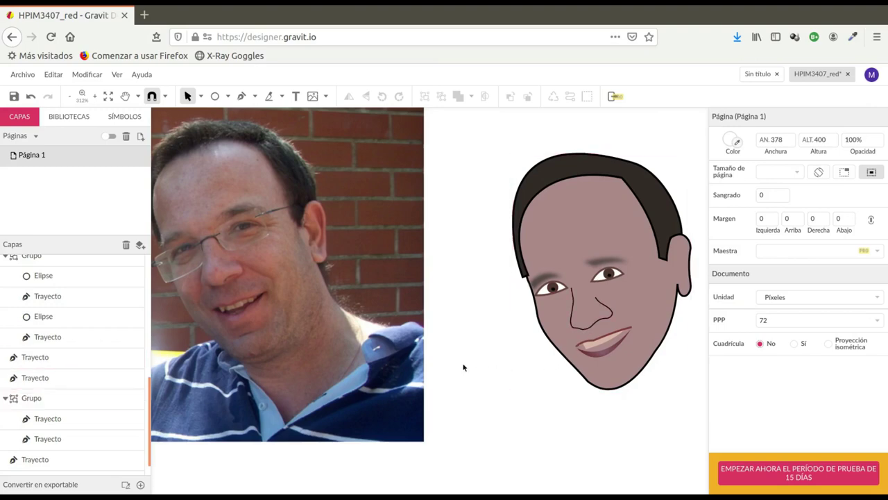
pyautogui.scroll(2, 250, 312)
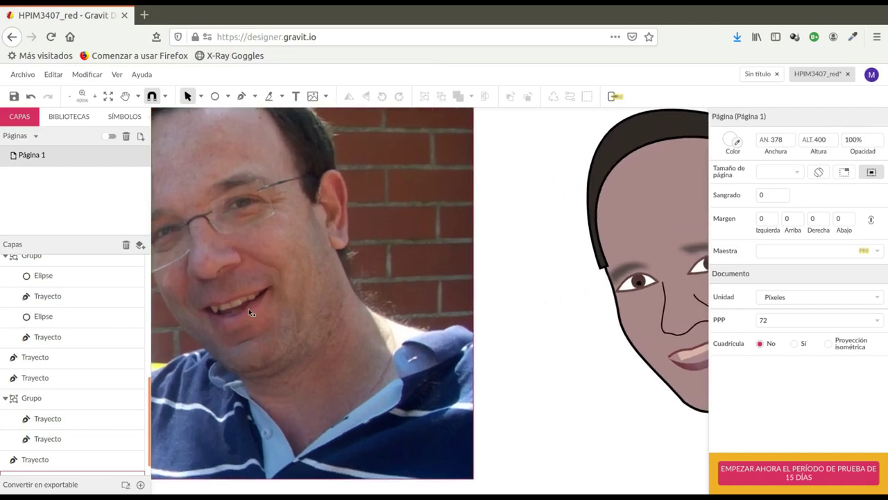
pyautogui.scroll(-1, 249, 312)
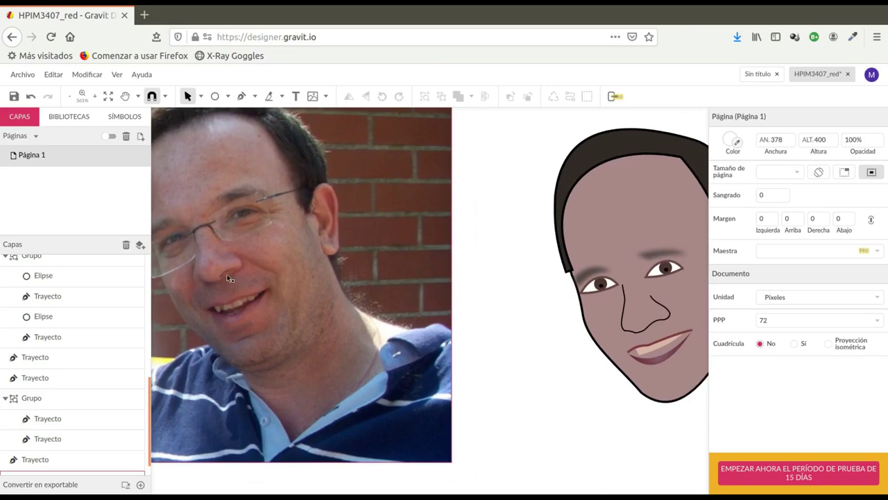
pyautogui.scroll(3, 375, 304)
pyautogui.scroll(-5, 479, 303)
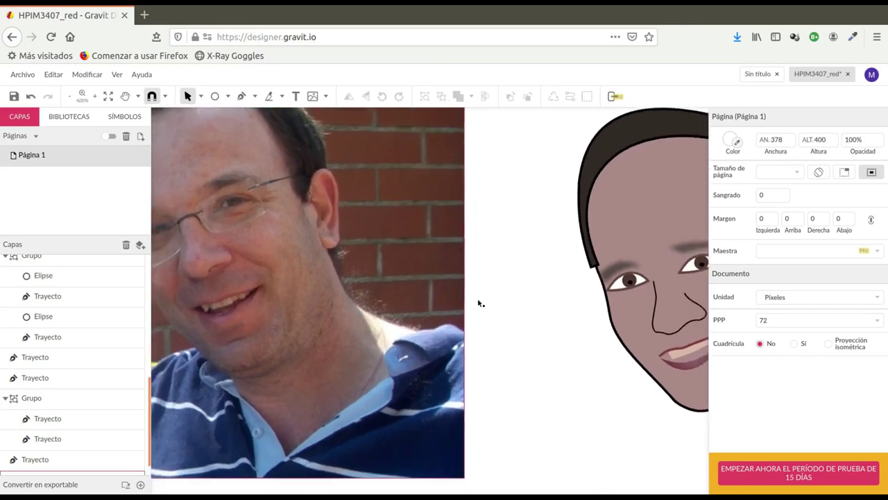
pyautogui.scroll(1, 673, 333)
pyautogui.scroll(10, 640, 323)
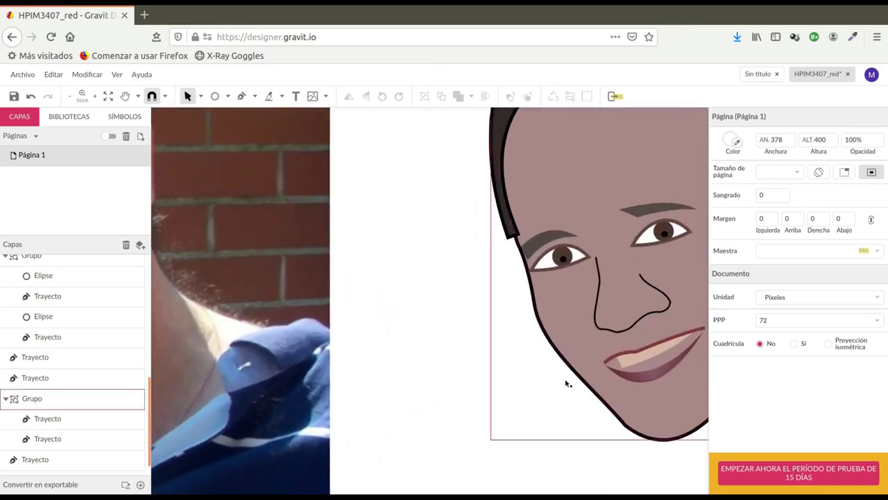
# Draw a small tilted ellipse about 6 × 4.1 px under the nose outline as the nostril, at X 272.5, Y 126.1.
pyautogui.click(215, 97)
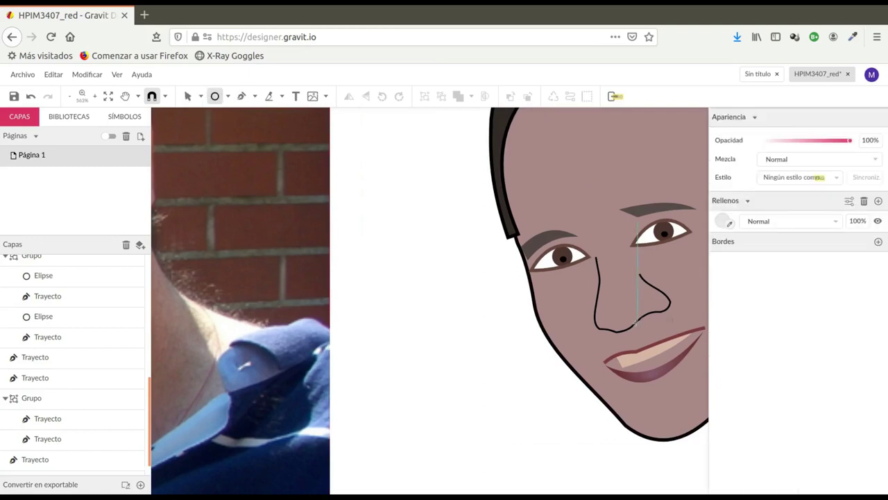
pyautogui.moveTo(636, 319)
pyautogui.mouseDown()
pyautogui.moveTo(662, 325)
pyautogui.moveTo(639, 307)
pyautogui.moveTo(645, 325)
pyautogui.mouseUp()
pyautogui.scroll(5, 640, 324)
pyautogui.click(439, 374)
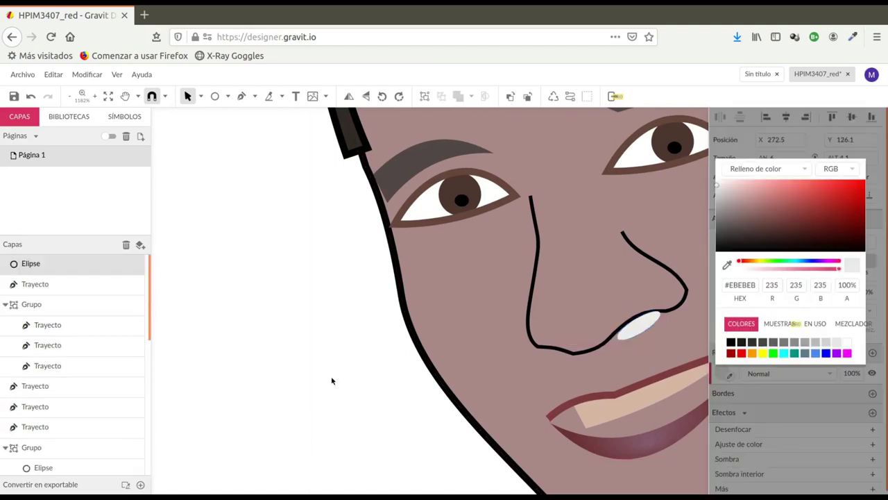
# Fill the nostril ellipse with the dark reddish brown #703B36 sampled from the nostril area of the photo.
pyautogui.scroll(-5, 331, 379)
pyautogui.hscroll(-3, 277, 397)
pyautogui.hscroll(-3, 329, 384)
pyautogui.click(727, 264)
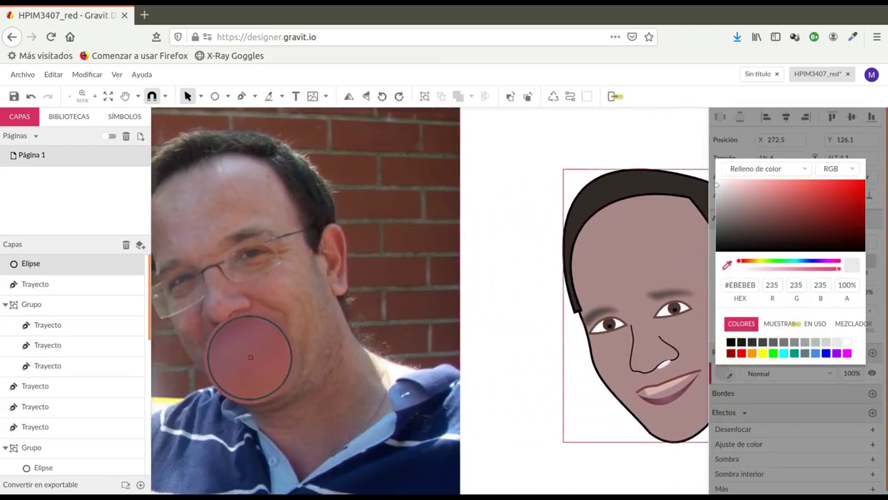
pyautogui.click(233, 305)
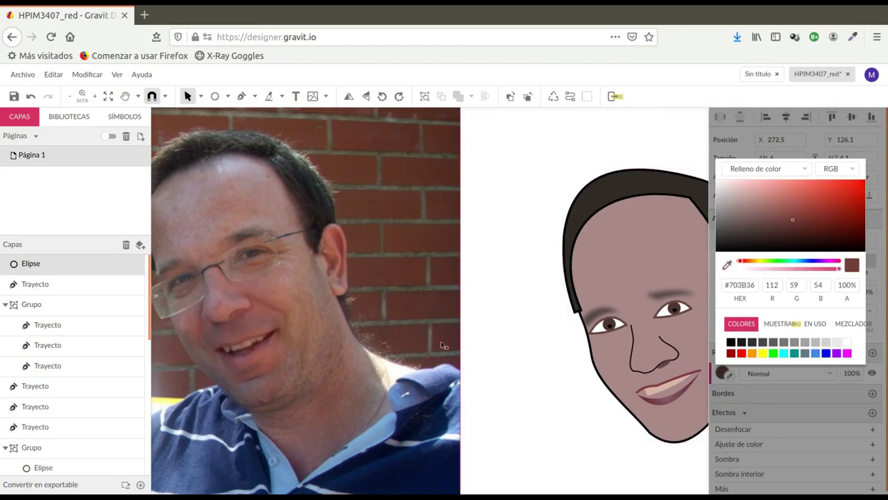
# Lower the nostril fill's opacity to about 55%.
pyautogui.scroll(-3, 460, 357)
pyautogui.scroll(4, 567, 372)
pyautogui.click(568, 371)
pyautogui.click(723, 373)
pyautogui.moveTo(839, 269); pyautogui.dragTo(796, 270)
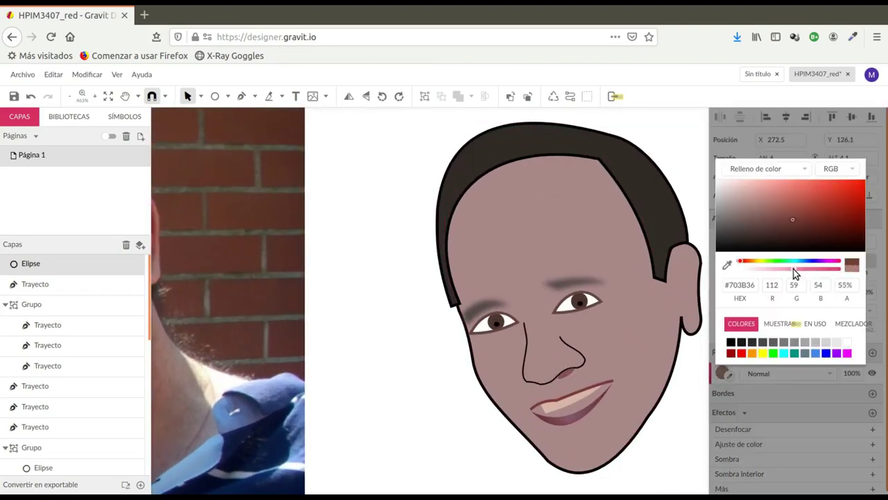
pyautogui.click(676, 459)
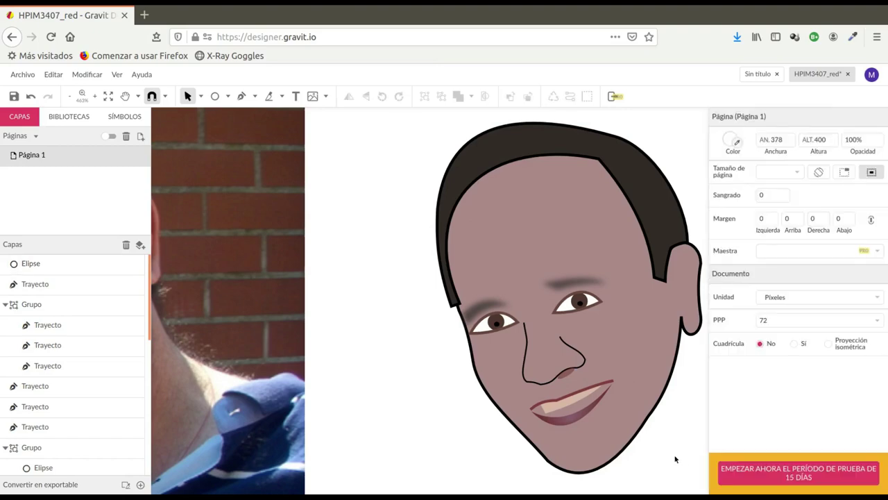
# Trace the photo ear's inner fold with a closed four-point path about 5.1 × 18.2 px.
pyautogui.scroll(-3, 686, 447)
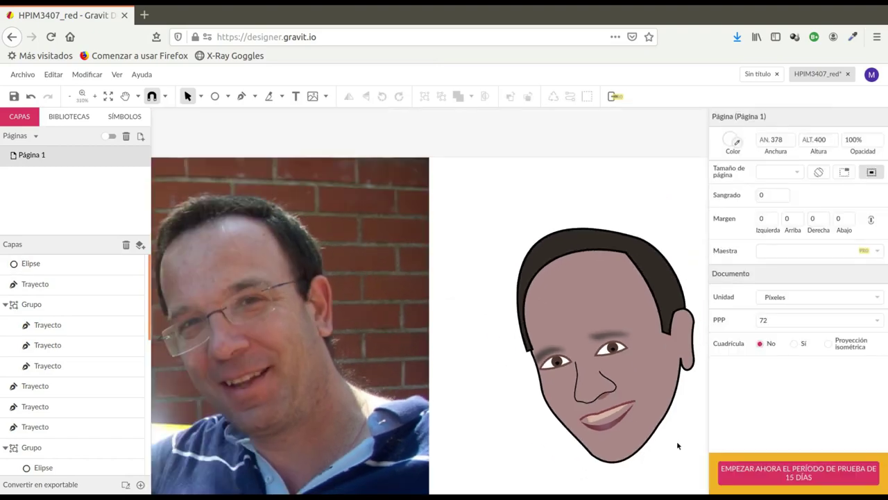
pyautogui.scroll(3, 678, 444)
pyautogui.scroll(-1, 676, 446)
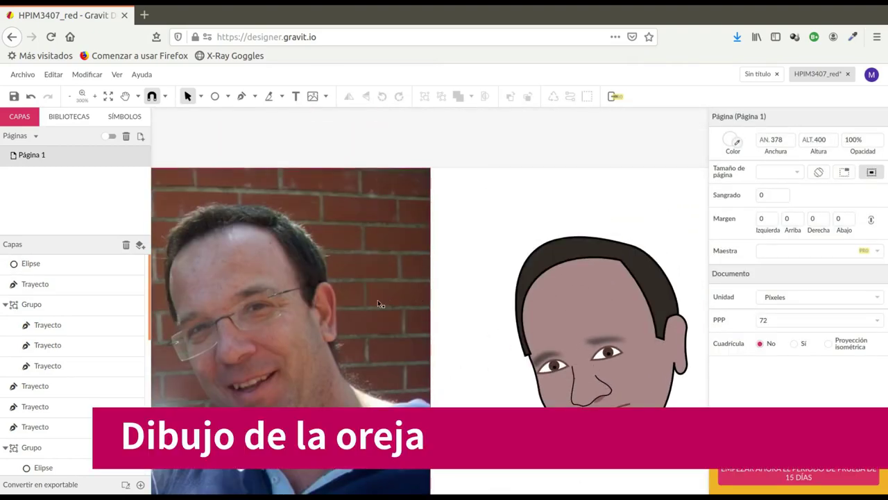
pyautogui.scroll(4, 330, 300)
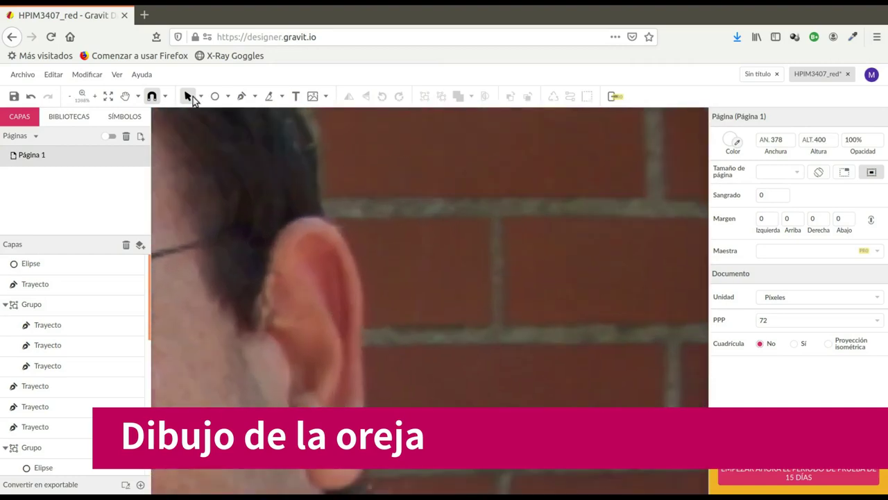
pyautogui.click(241, 96)
pyautogui.click(305, 263)
pyautogui.click(330, 257)
pyautogui.click(346, 404)
pyautogui.click(329, 406)
pyautogui.click(305, 263)
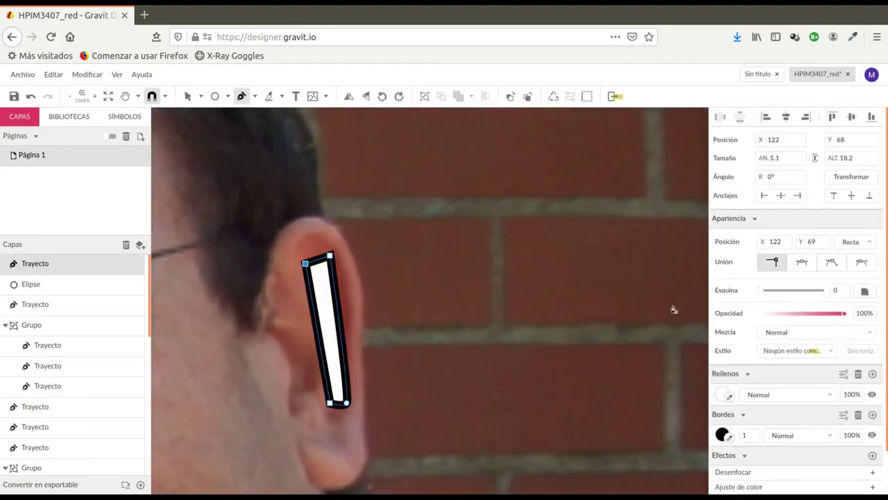
# Make the ear-fold path's fill fully transparent and set its border width to 0.5.
pyautogui.click(726, 394)
pyautogui.moveTo(826, 291); pyautogui.dragTo(739, 291)
pyautogui.click(749, 435)
pyautogui.doubleClick(749, 436)
pyautogui.write('0.5')
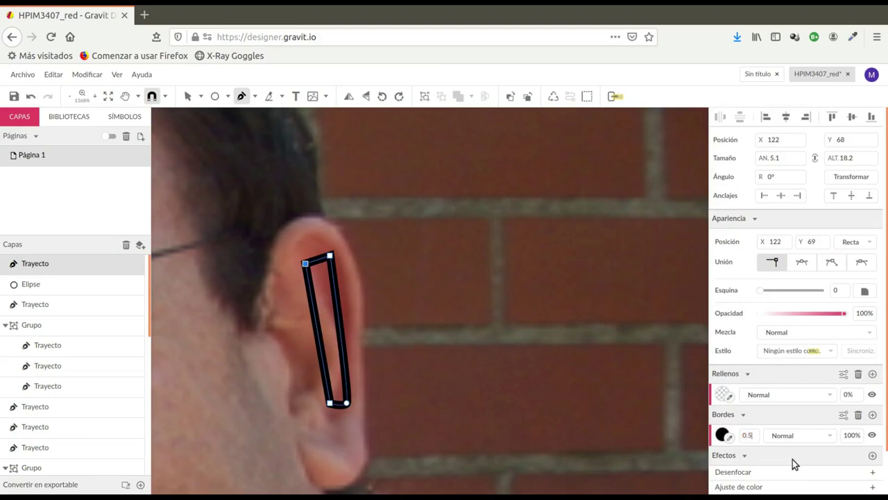
pyautogui.press('Tab')
# Curve the ear-fold path's long sides and round its ends to match the photo, about 6 × 19.6 px overall.
pyautogui.click(201, 97)
pyautogui.click(236, 134)
pyautogui.moveTo(319, 340); pyautogui.dragTo(351, 293)
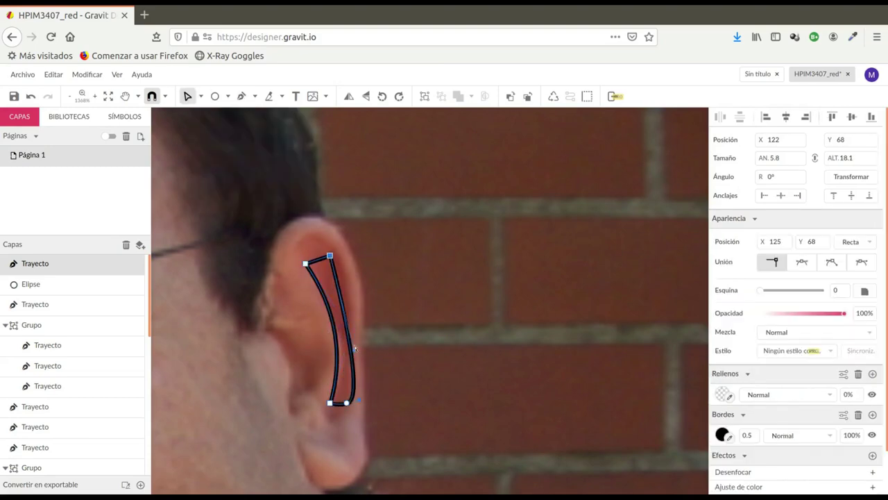
pyautogui.moveTo(354, 348); pyautogui.dragTo(360, 338)
pyautogui.moveTo(359, 400); pyautogui.dragTo(349, 371)
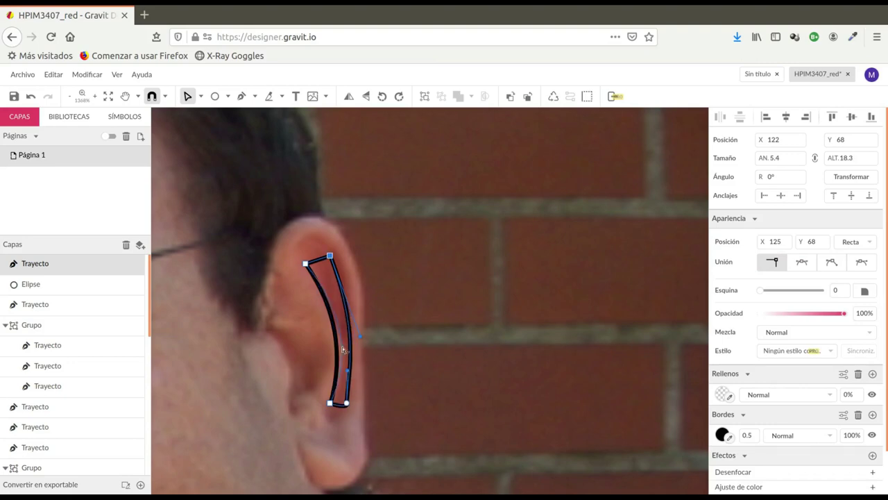
pyautogui.moveTo(317, 260); pyautogui.dragTo(316, 251)
pyautogui.moveTo(337, 404); pyautogui.dragTo(337, 413)
pyautogui.moveTo(351, 374); pyautogui.dragTo(359, 377)
pyautogui.moveTo(336, 417); pyautogui.dragTo(334, 417)
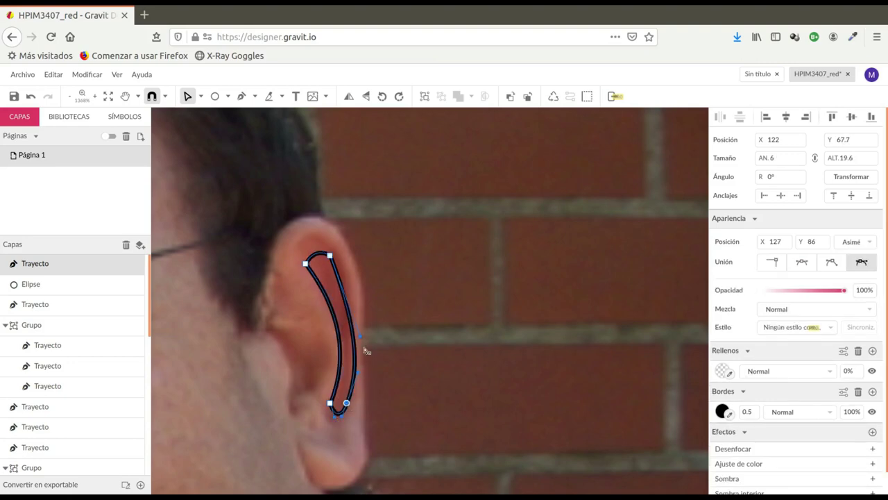
# Move the ear-fold path beside the photo's ear at X 128, Y 67, and bend its inner side to narrow its lower part.
pyautogui.click(201, 97)
pyautogui.click(228, 115)
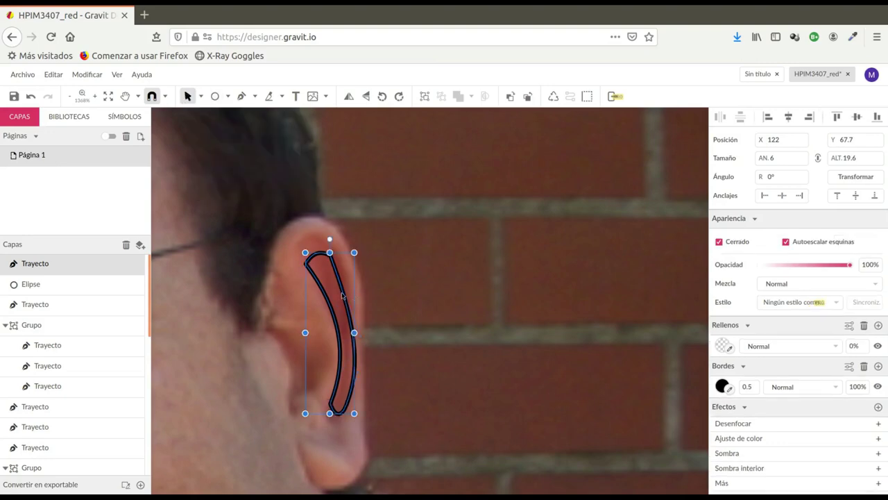
pyautogui.moveTo(342, 293); pyautogui.dragTo(392, 288)
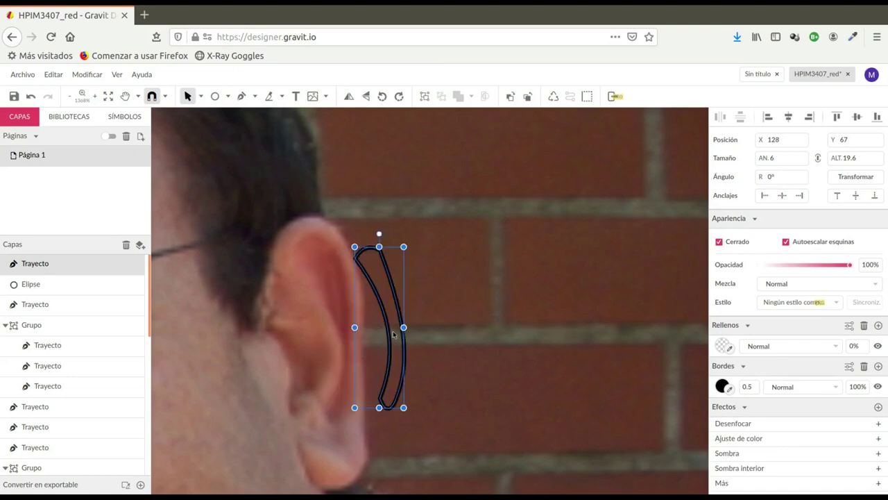
pyautogui.doubleClick(392, 334)
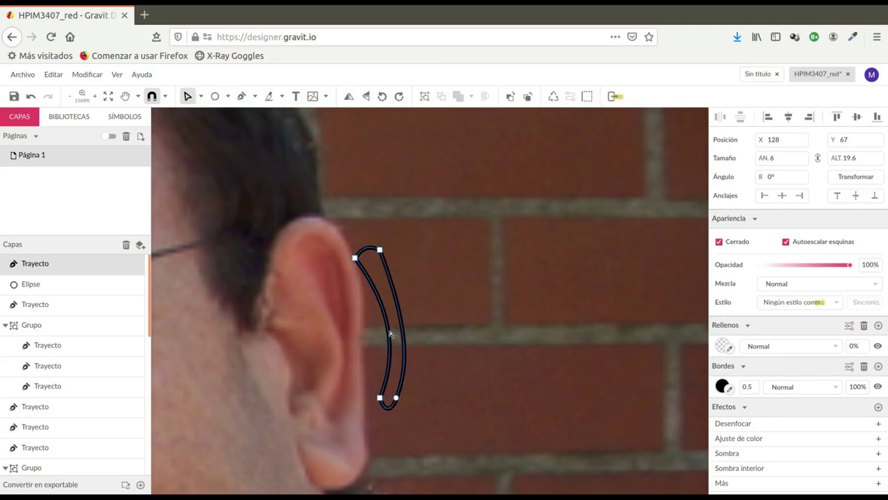
# Set the ear-fold path's border width to 0 and fill it with the dark red sampled from the ear's fold.
pyautogui.doubleClick(757, 387)
pyautogui.write('0')
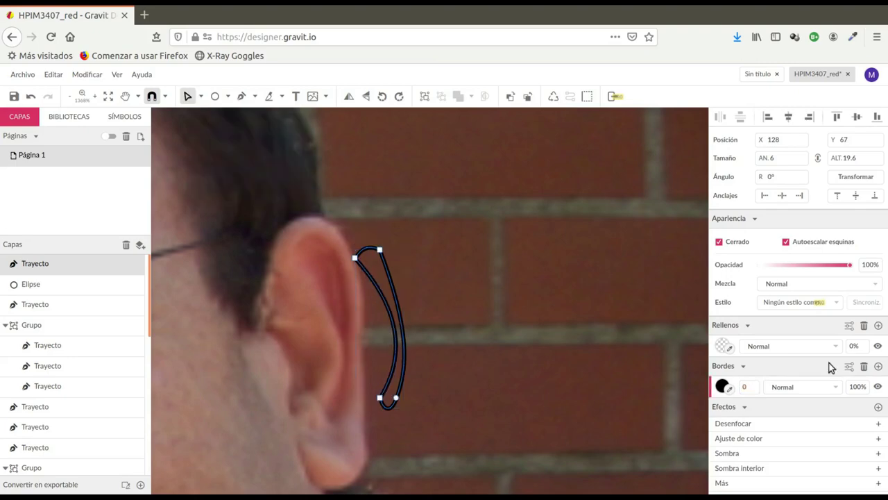
pyautogui.press('Tab')
pyautogui.click(724, 346)
pyautogui.click(727, 238)
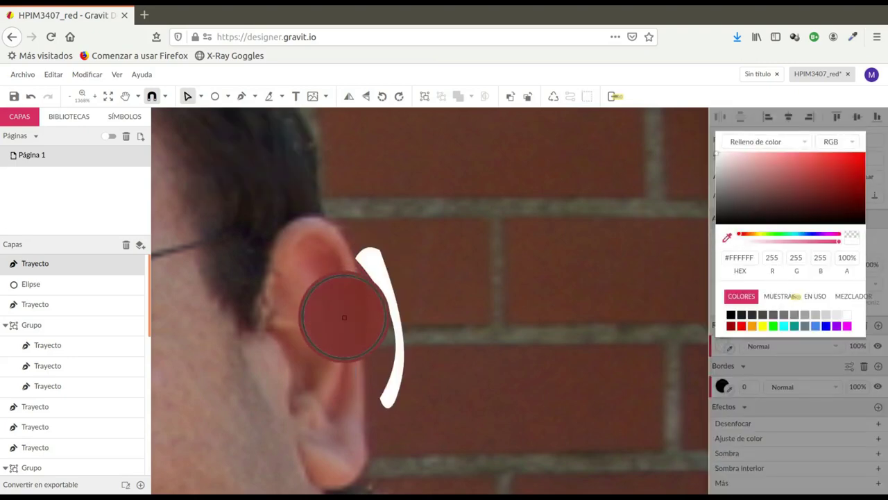
pyautogui.click(337, 312)
# Draw a closed two-point path along the photo ear's lower front edge, about 3 × 10 px, with a 0.5 border.
pyautogui.click(242, 98)
pyautogui.click(265, 329)
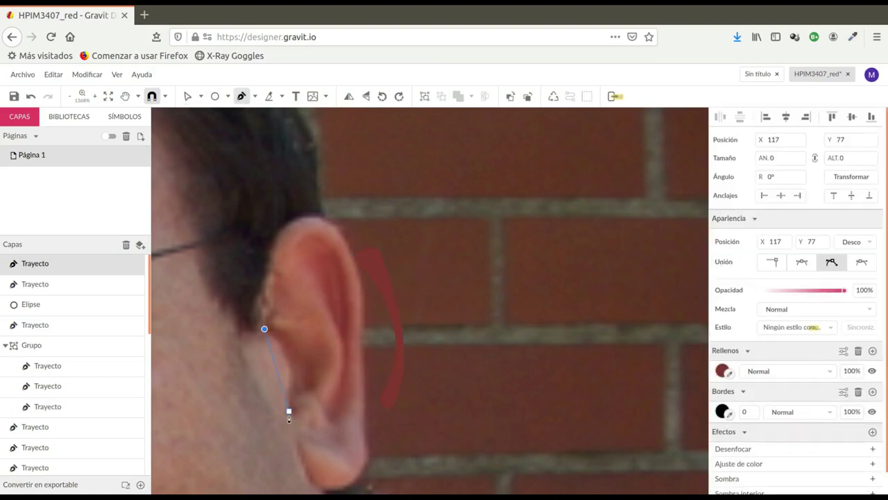
pyautogui.click(289, 411)
pyautogui.click(265, 329)
pyautogui.click(188, 97)
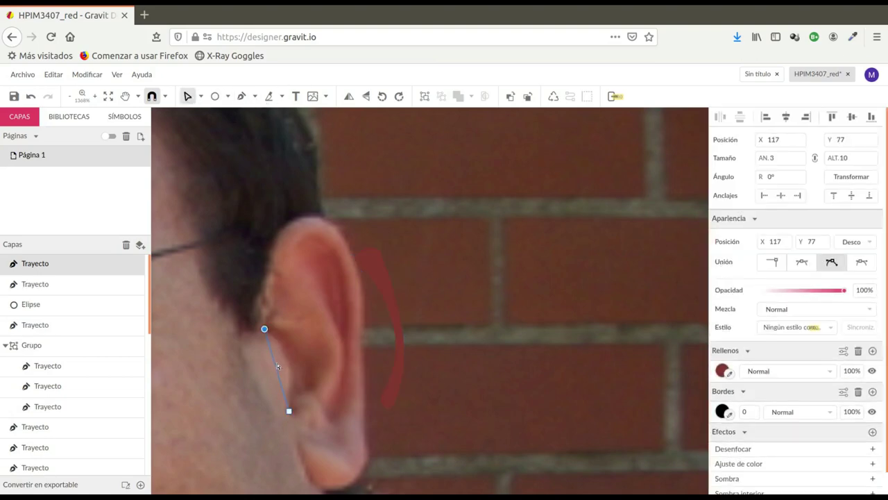
pyautogui.doubleClick(757, 416)
pyautogui.write('0.5')
pyautogui.press('Return')
# Curve the second ear path into a crescent about 5.8 px wide and place it beside the fold path at X 125.2, Y 75.3.
pyautogui.moveTo(310, 360); pyautogui.dragTo(378, 339)
pyautogui.click(201, 96)
pyautogui.click(214, 119)
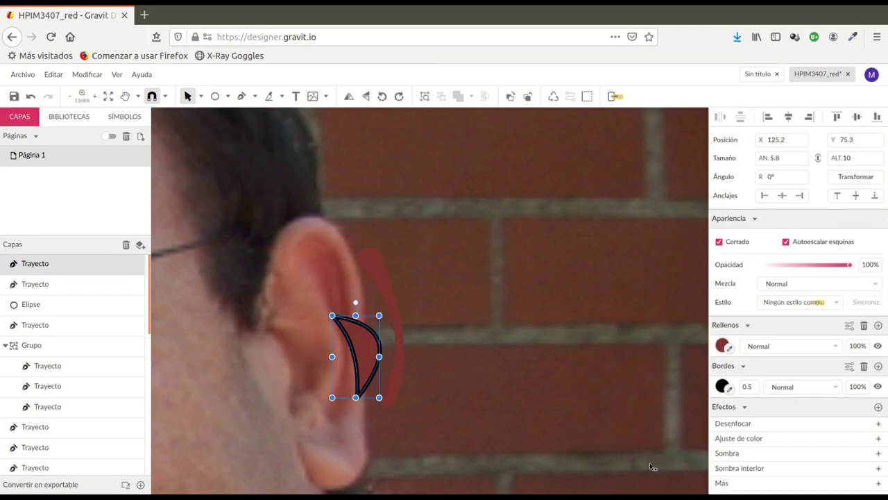
# Set the crescent's border width to 0 and fill it with a lighter red sampled from the photo's ear.
pyautogui.doubleClick(747, 389)
pyautogui.write('0')
pyautogui.press('Tab')
pyautogui.click(728, 348)
pyautogui.click(286, 349)
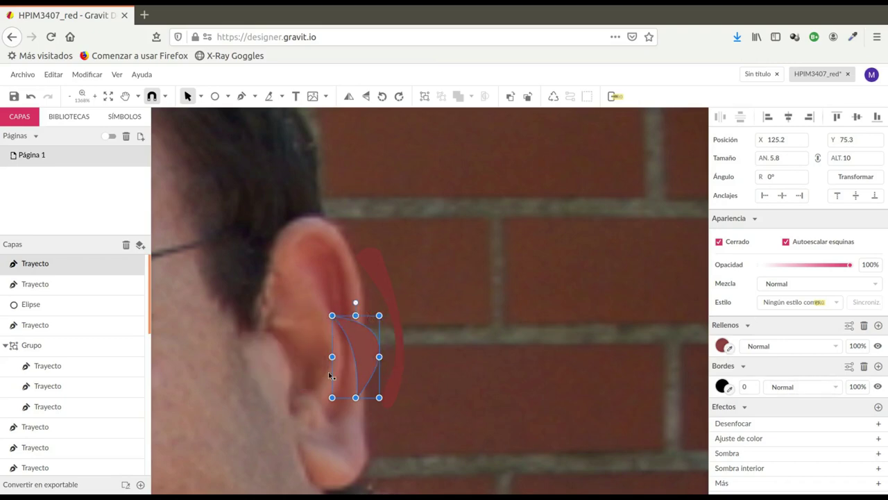
# Move both ear shading shapes together into the blank area between the photo and the drawn face, at X 206, Y 68.4.
pyautogui.scroll(-4, 349, 380)
pyautogui.click(184, 98)
pyautogui.keyDown('shift'); pyautogui.click(368, 346); pyautogui.keyUp('shift')
pyautogui.moveTo(368, 346); pyautogui.dragTo(628, 349)
# Group the two ear shading shapes and place the group on the drawn ear at X 313.2, Y 86.8.
pyautogui.scroll(-3, 649, 284)
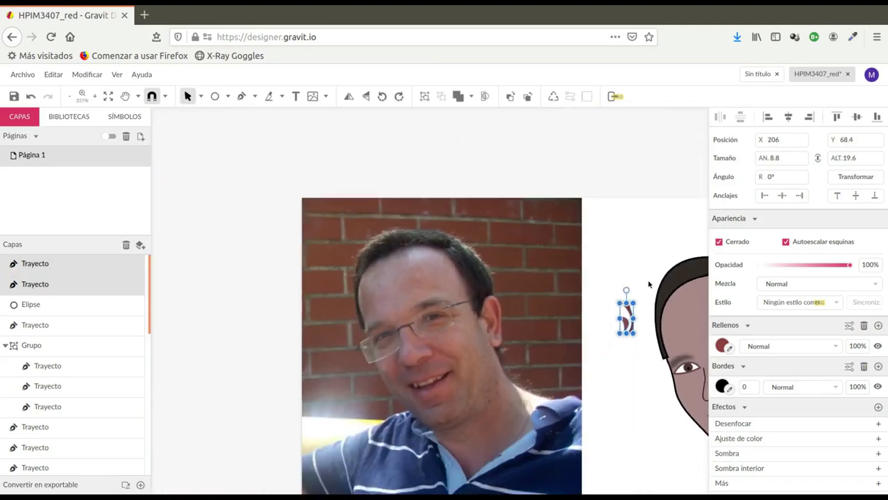
pyautogui.scroll(-2, 648, 283)
pyautogui.hscroll(5, 648, 283)
pyautogui.scroll(3, 634, 252)
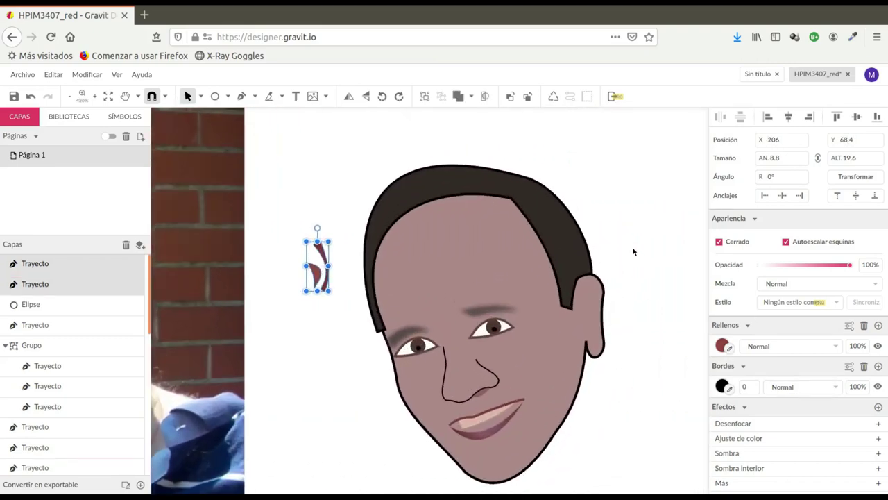
pyautogui.hotkey('ctrl', 'g')
pyautogui.moveTo(320, 252); pyautogui.dragTo(594, 297)
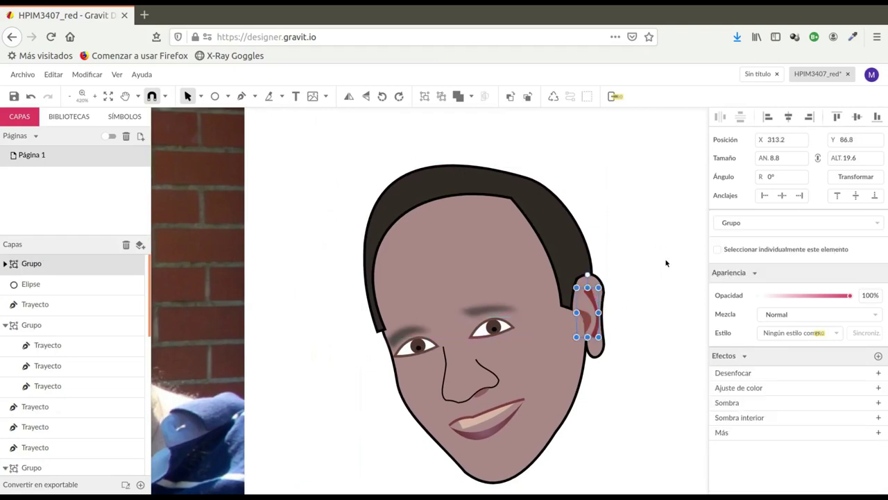
pyautogui.click(662, 276)
pyautogui.scroll(-2, 646, 351)
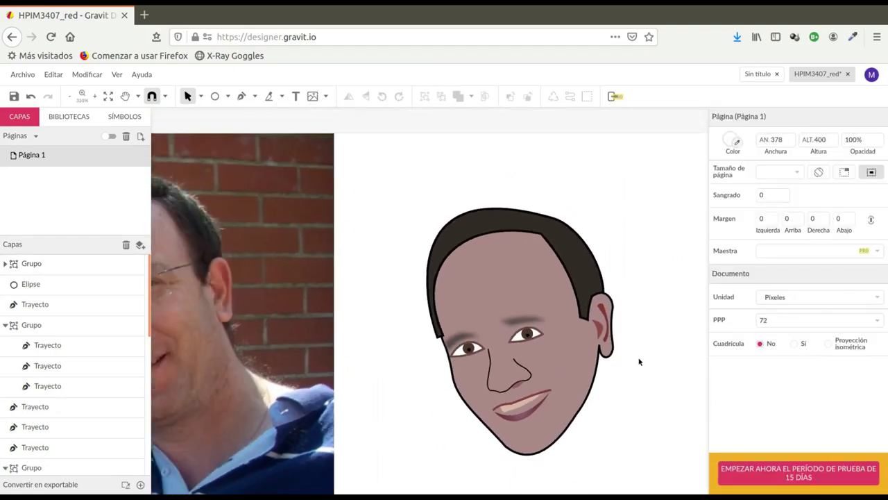